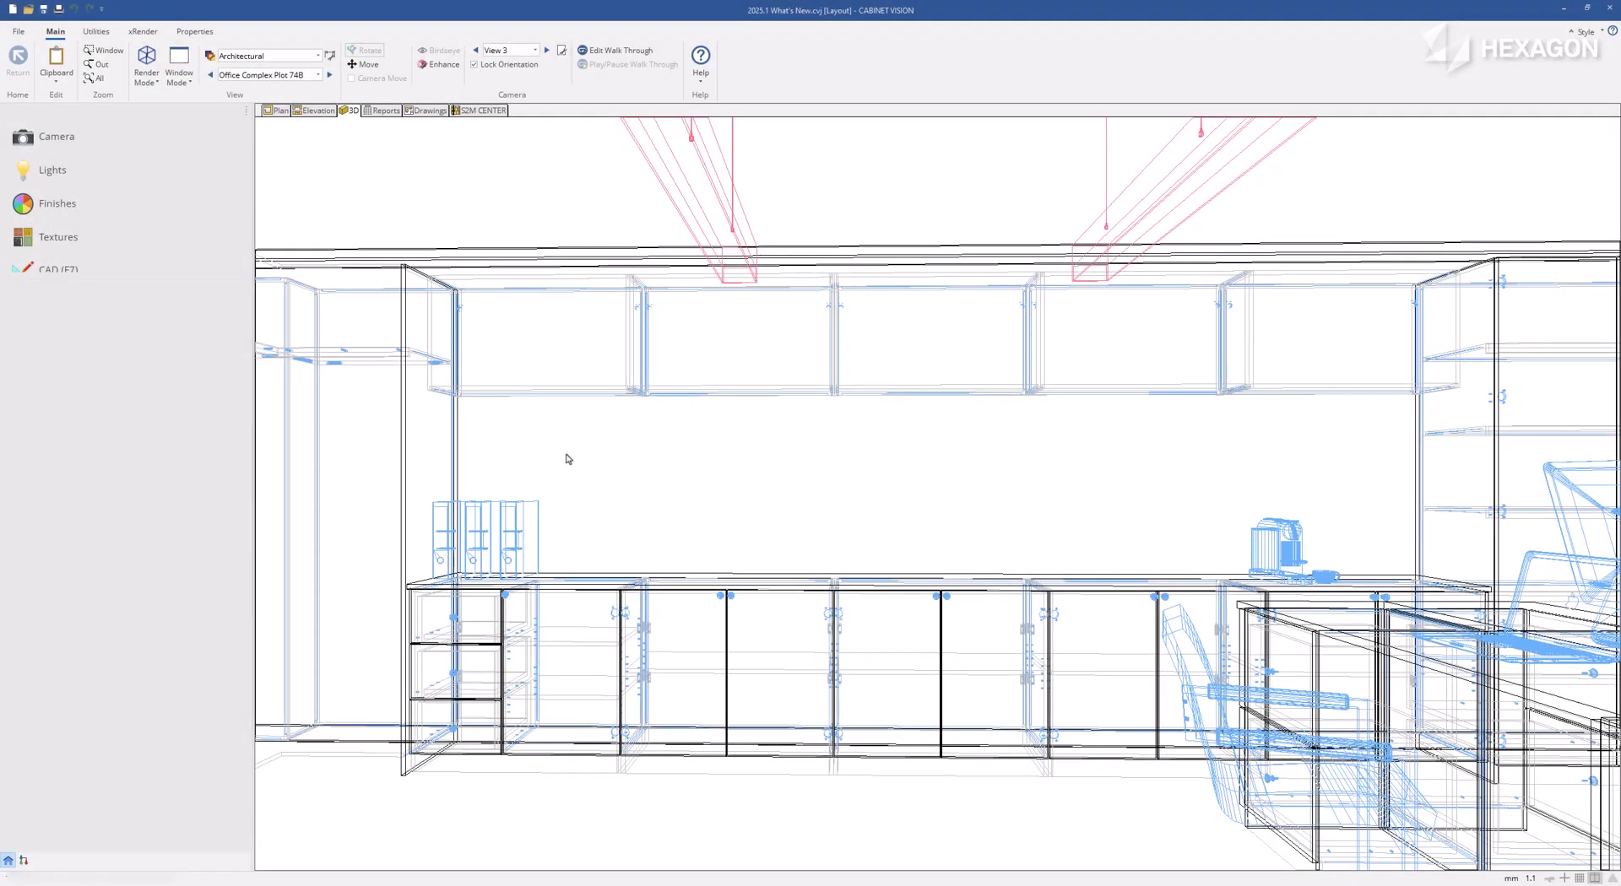
Step: Open the Add Wall Hanger Holes script code maximized and add a line after For Each UB Part
left_click(95, 32)
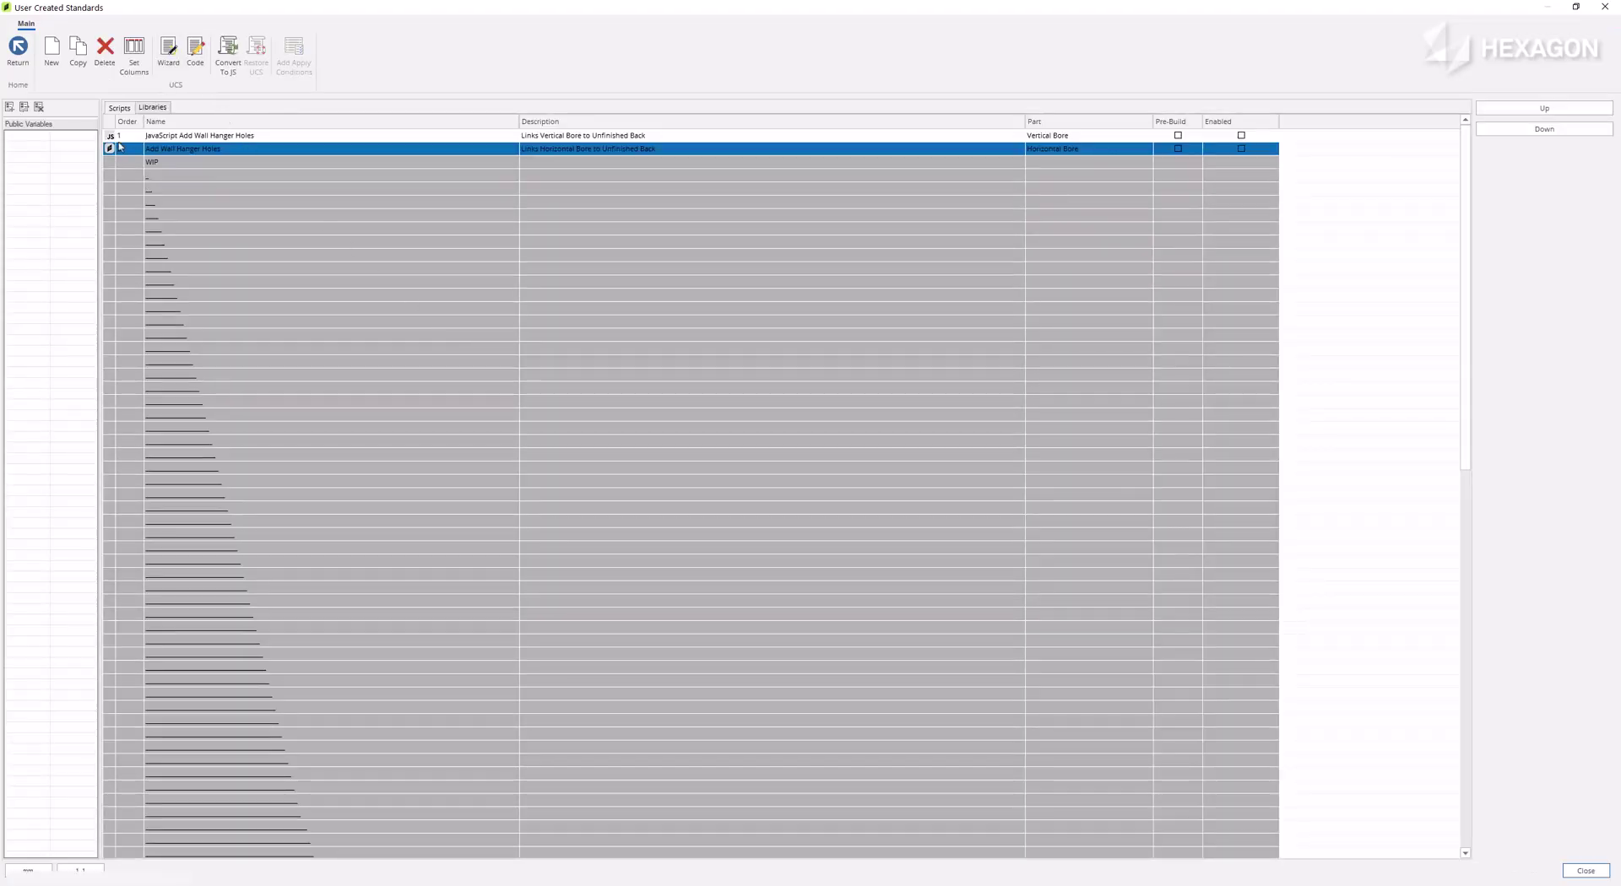
left_click(195, 51)
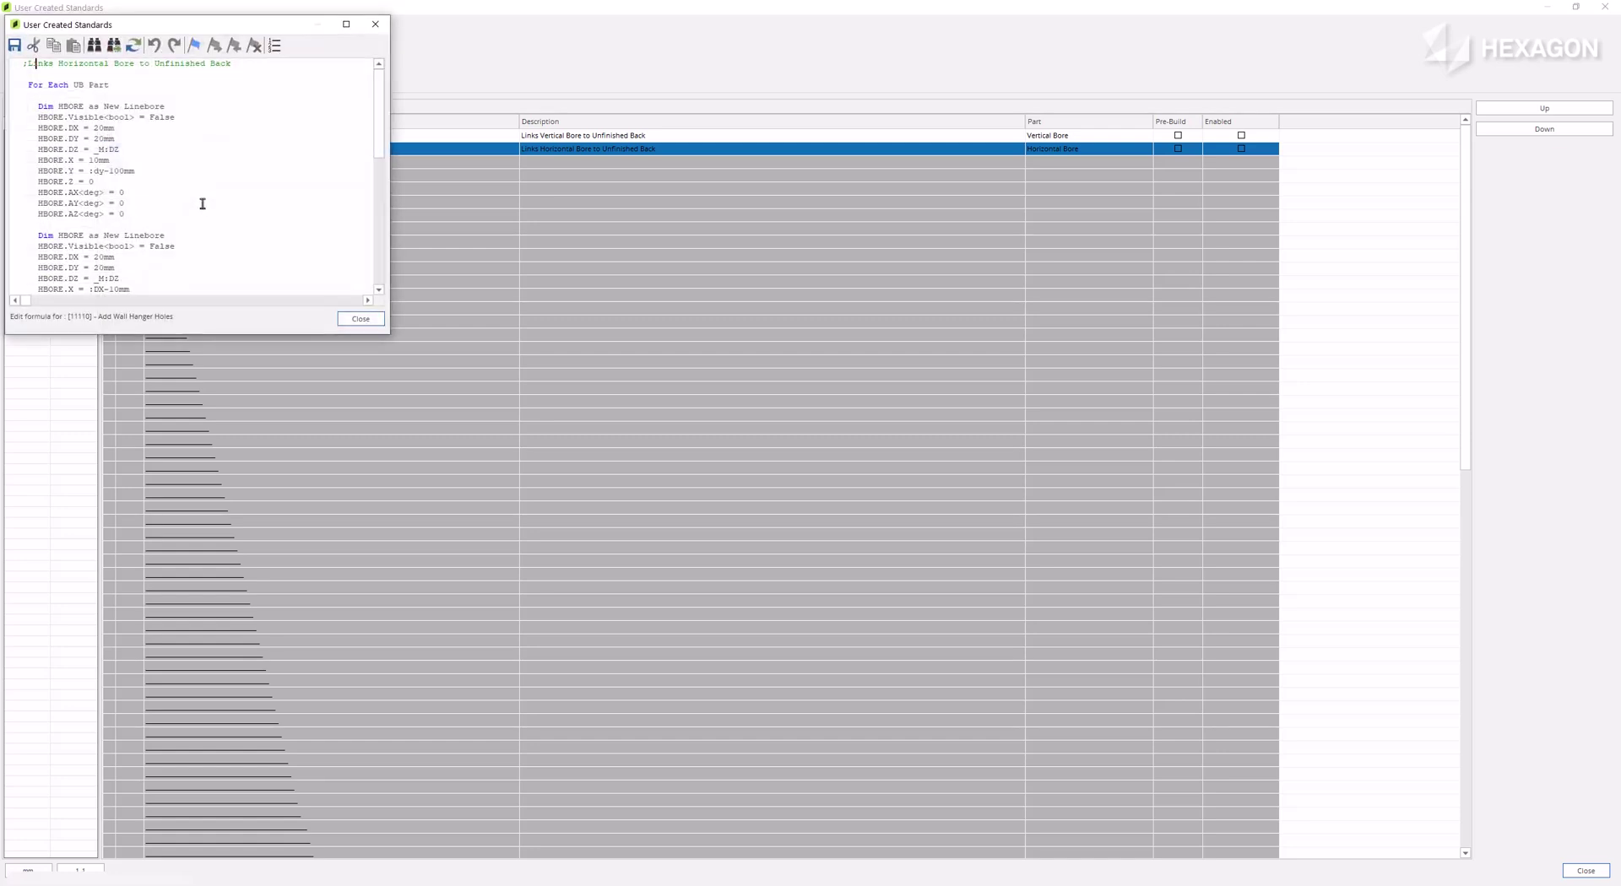
left_click(346, 23)
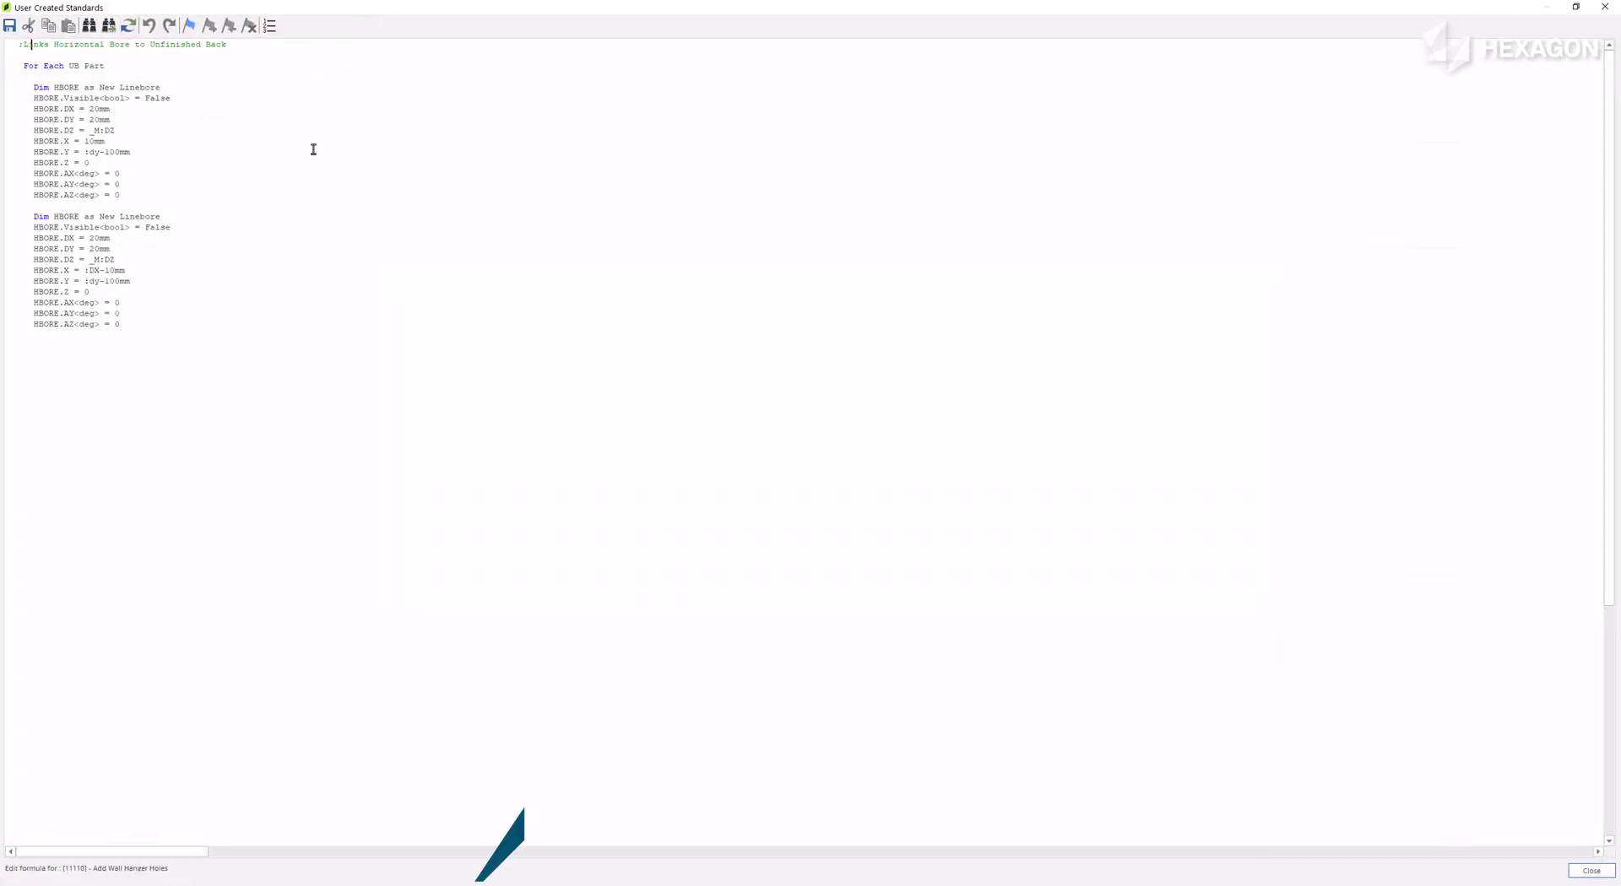
left_click(139, 61)
key("Return")
Step: Type the condition 'if cab.CLASS = ASM_CLASS_UPPER' using IntelliSense suggestions
type("i")
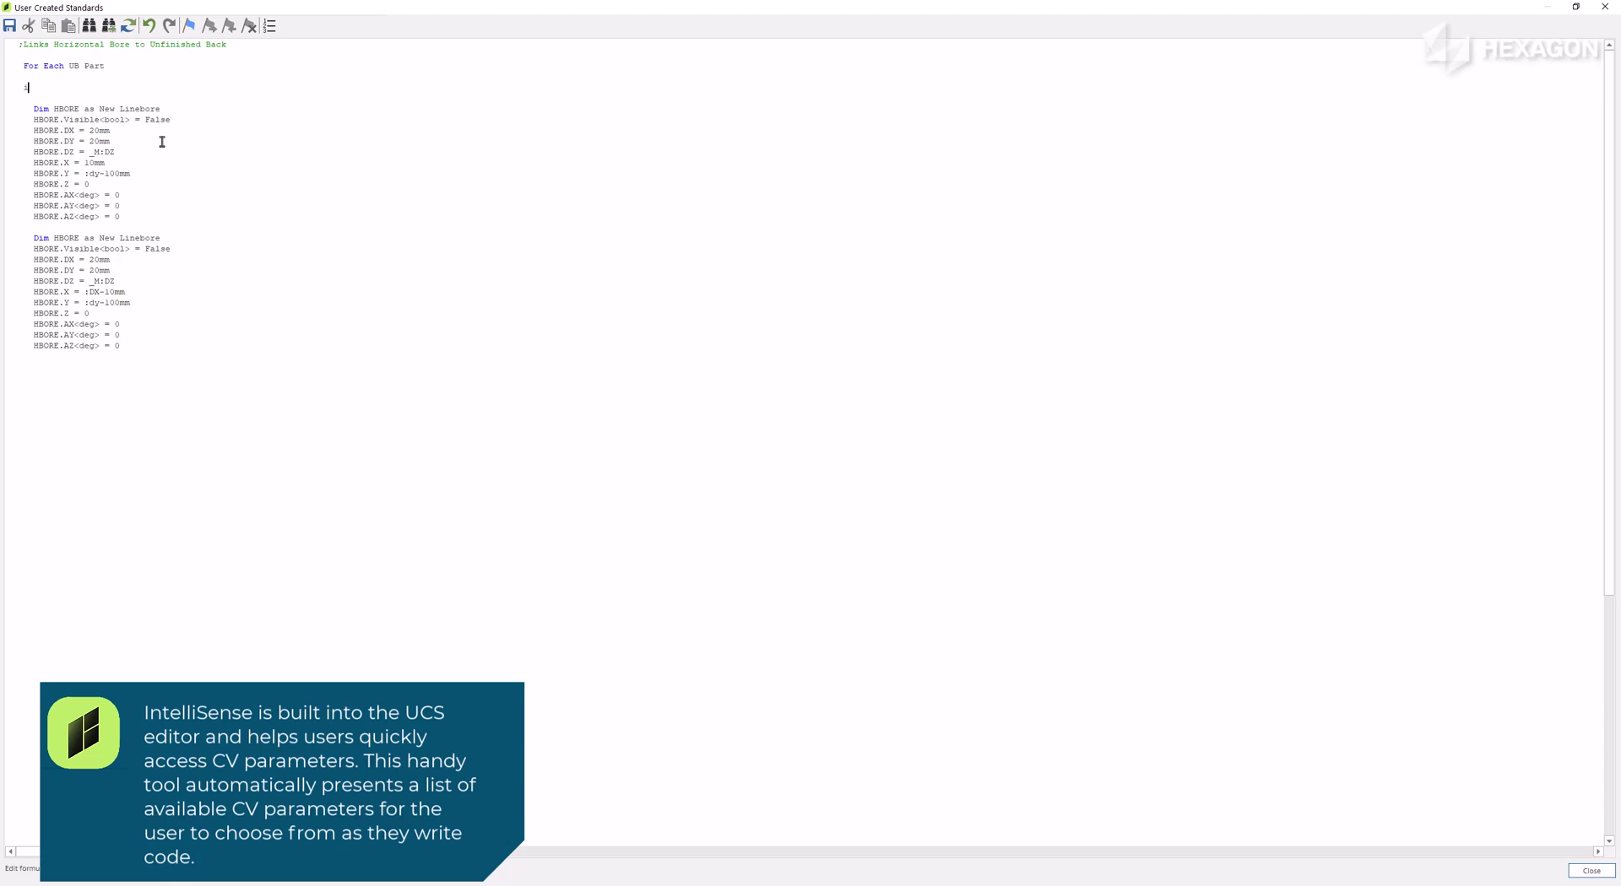
type("f cab.")
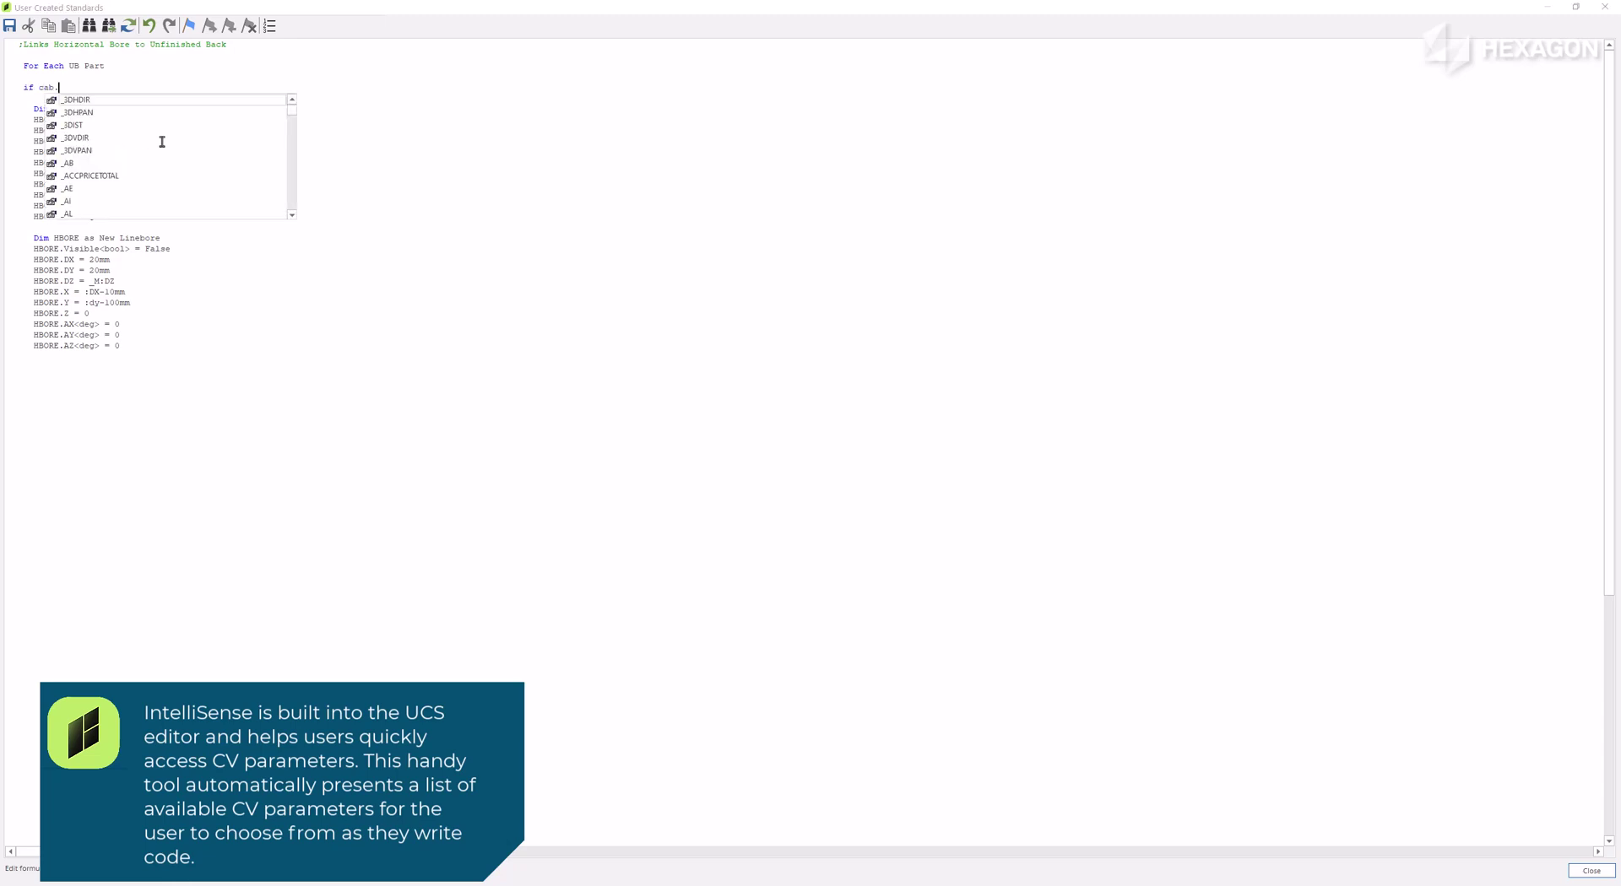
key("Down")
key("Down")
key("Down")
key("Down")
key("Down")
key("Down")
key("Down")
key("Down")
key("Down")
key("Down")
key("Down")
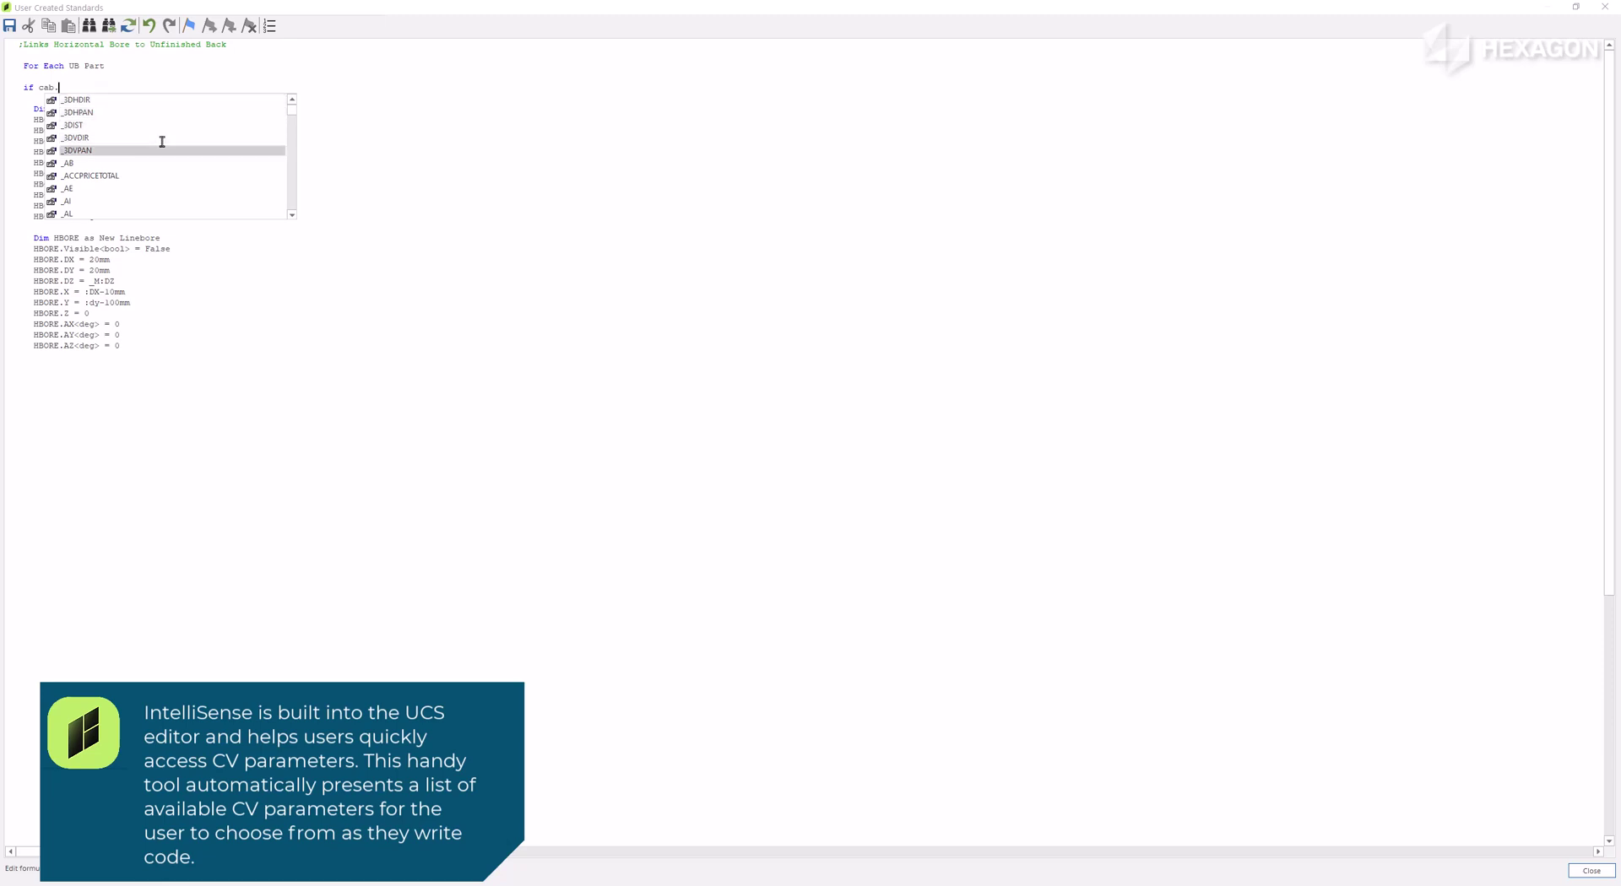
key("Down")
key("Down")
key("Down")
key("Down")
key("Down")
key("Down")
key("Down")
key("Down")
key("Down")
key("Down")
key("Down")
key("Down")
key("Down")
key("Down")
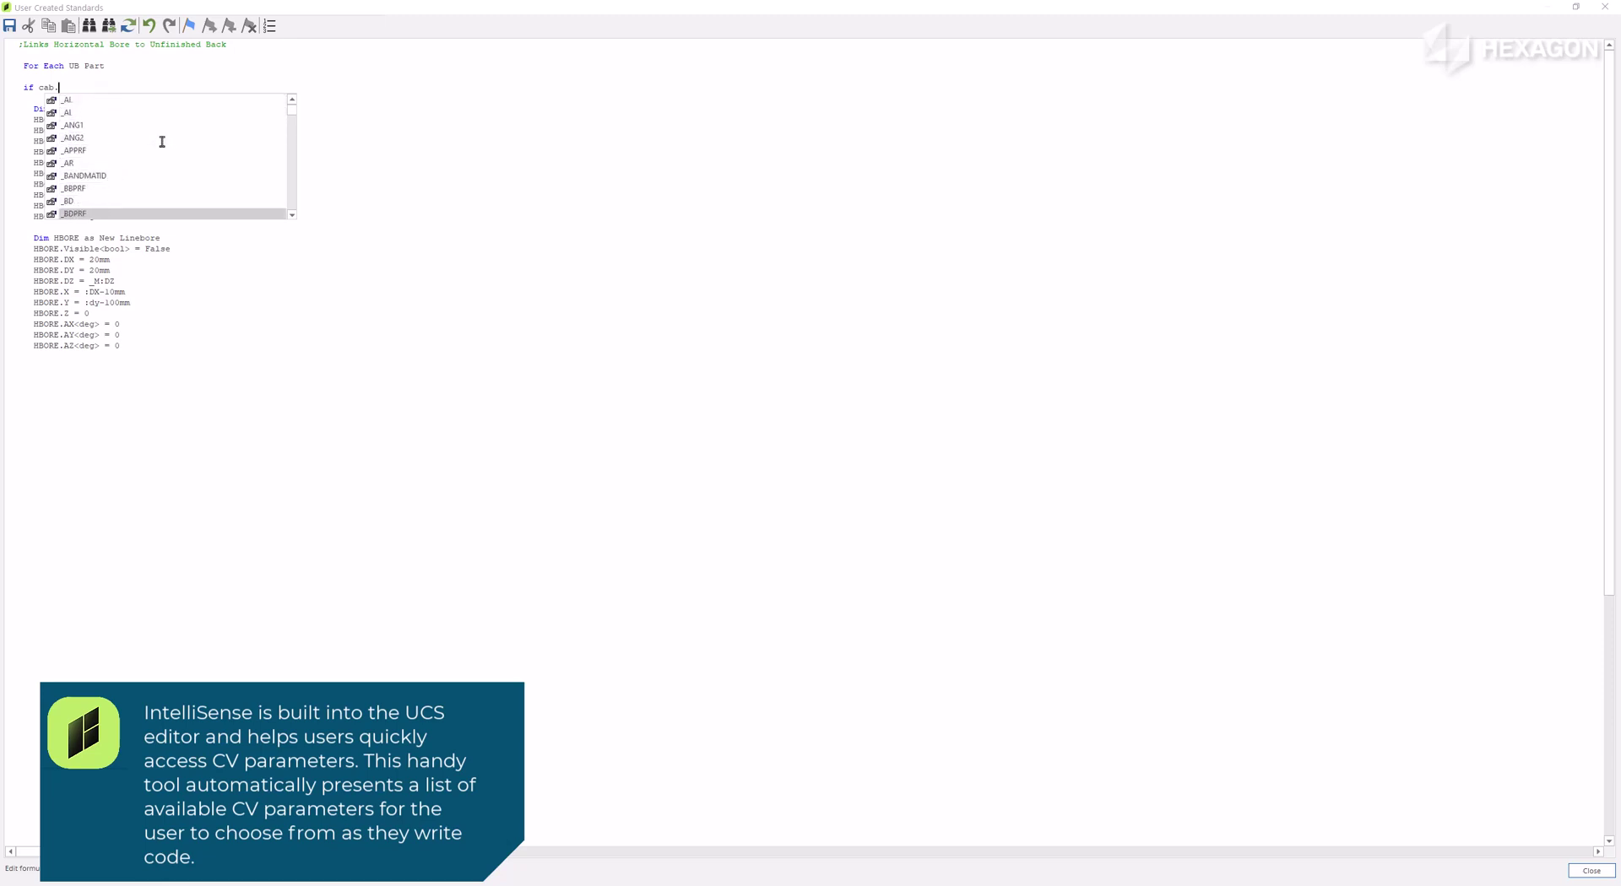
key("Down")
key("Down")
key("Down")
key("Down")
key("Down")
key("Down")
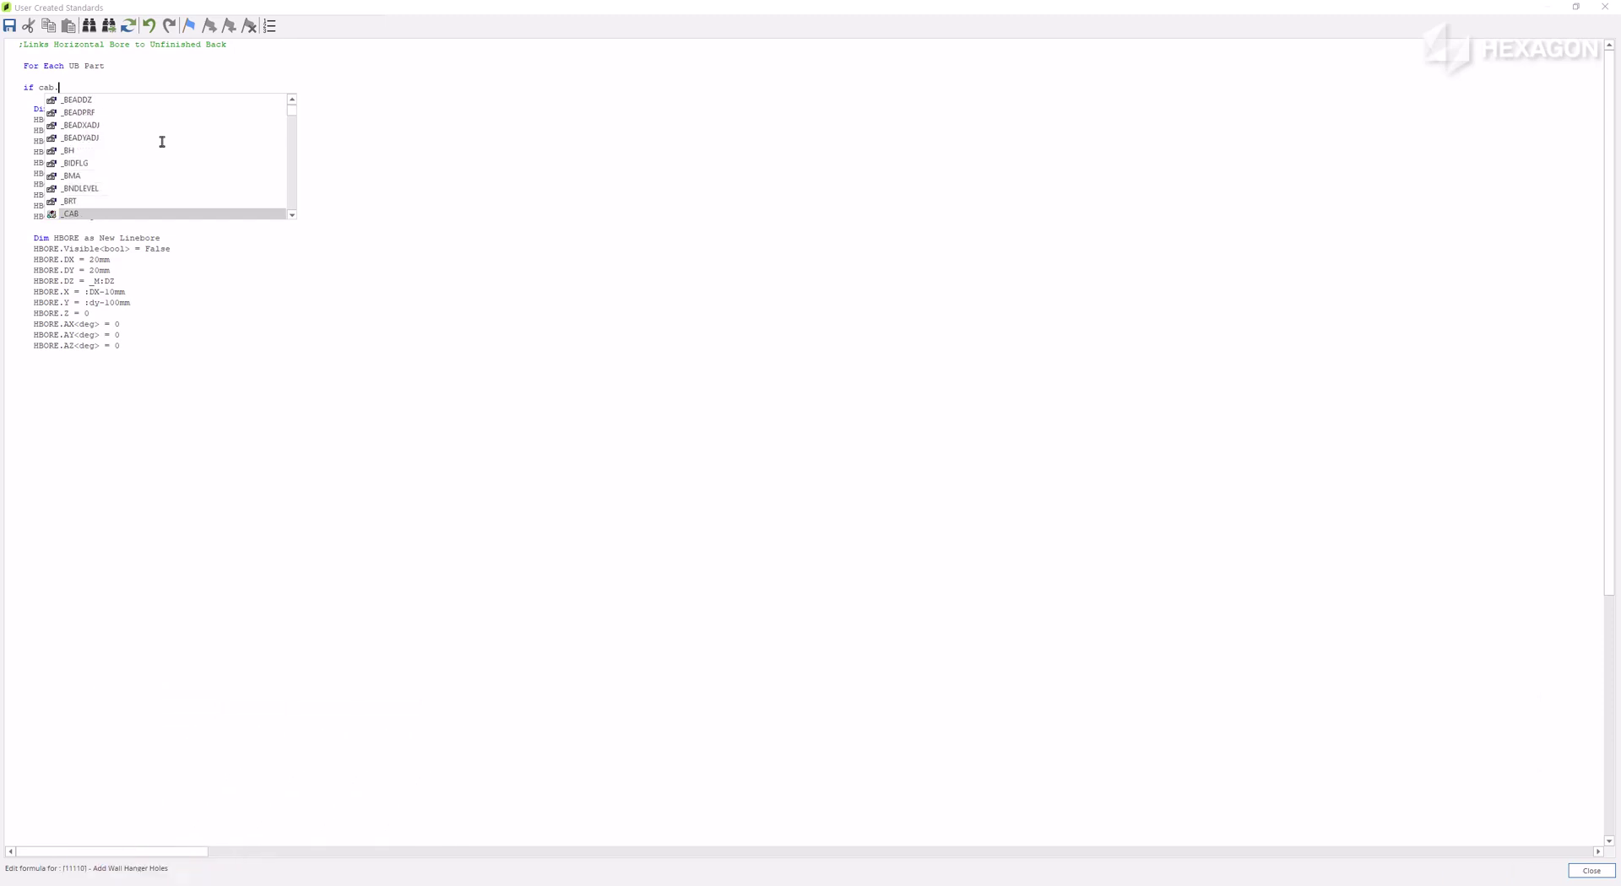
type("cla")
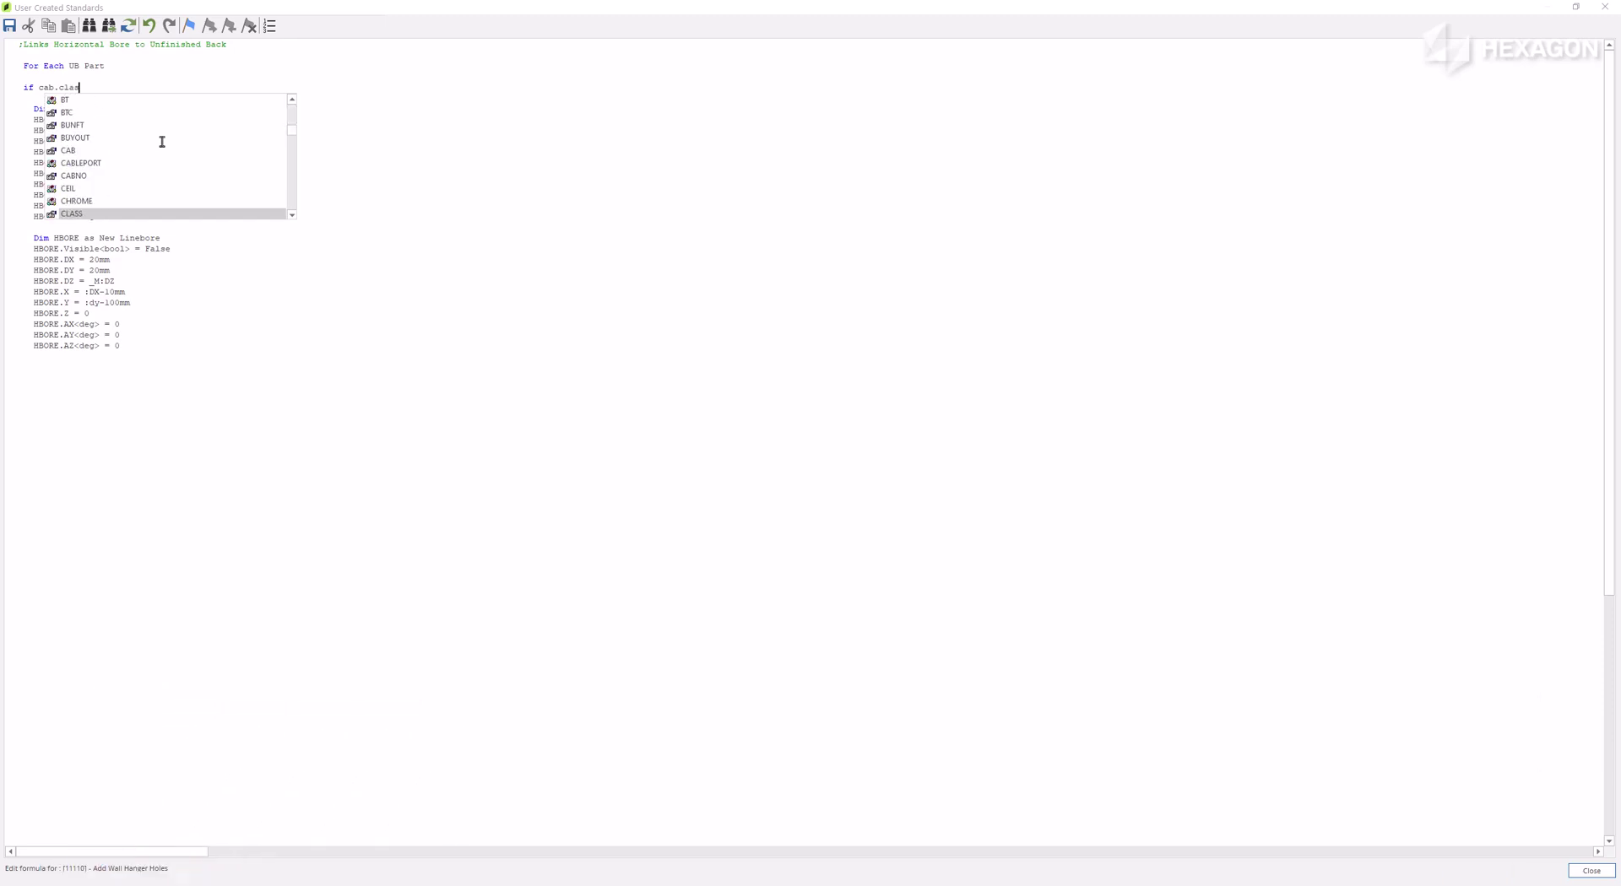
type("s")
key("Return")
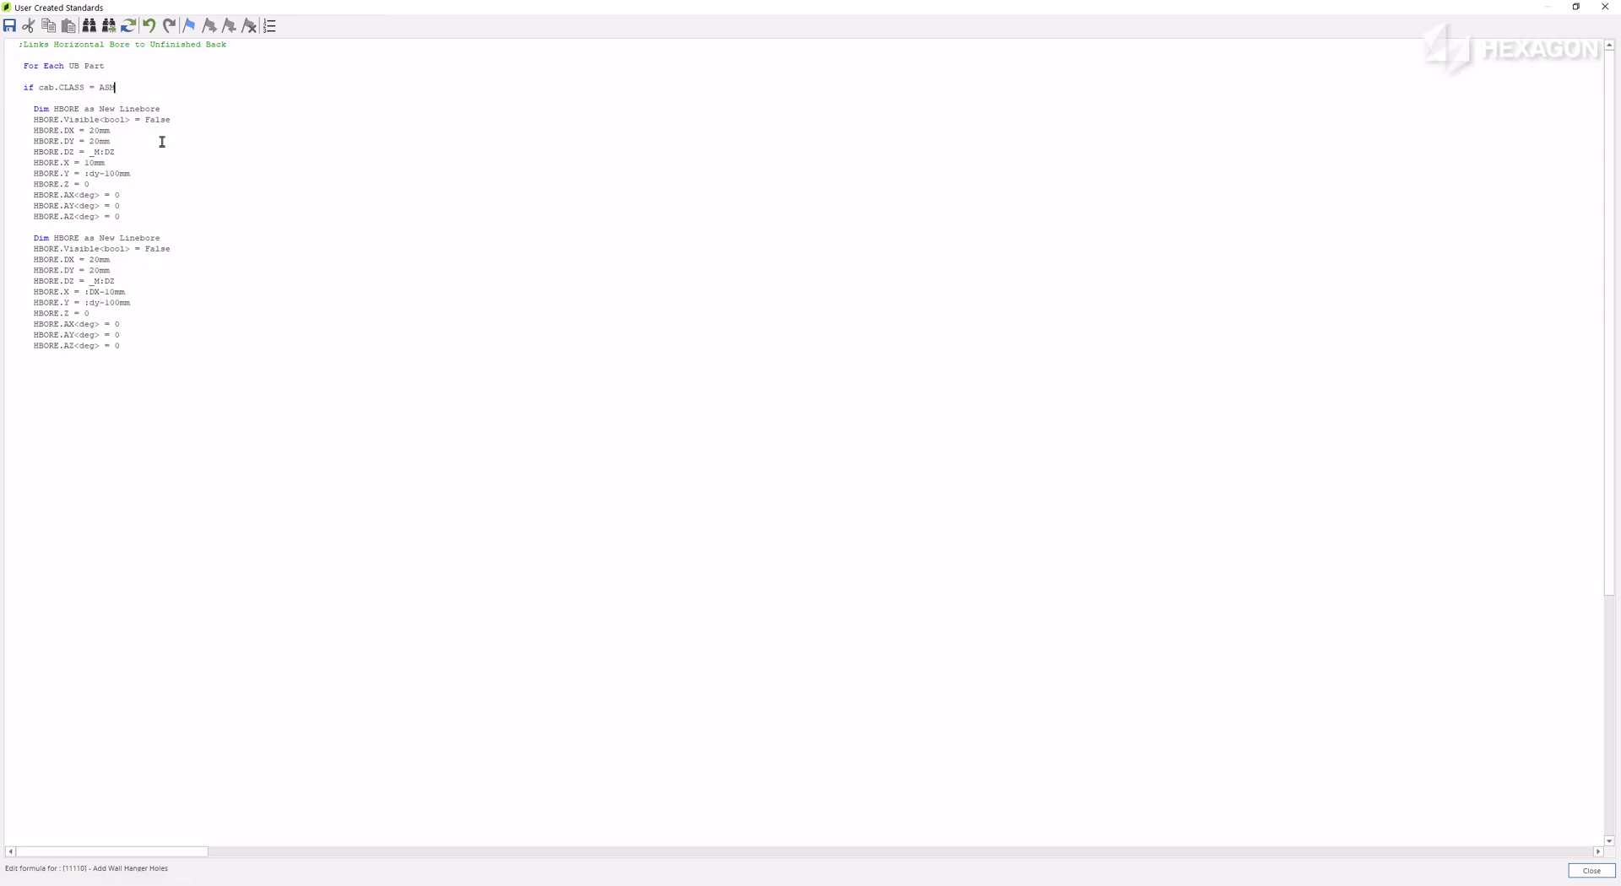
key("ctrl+space")
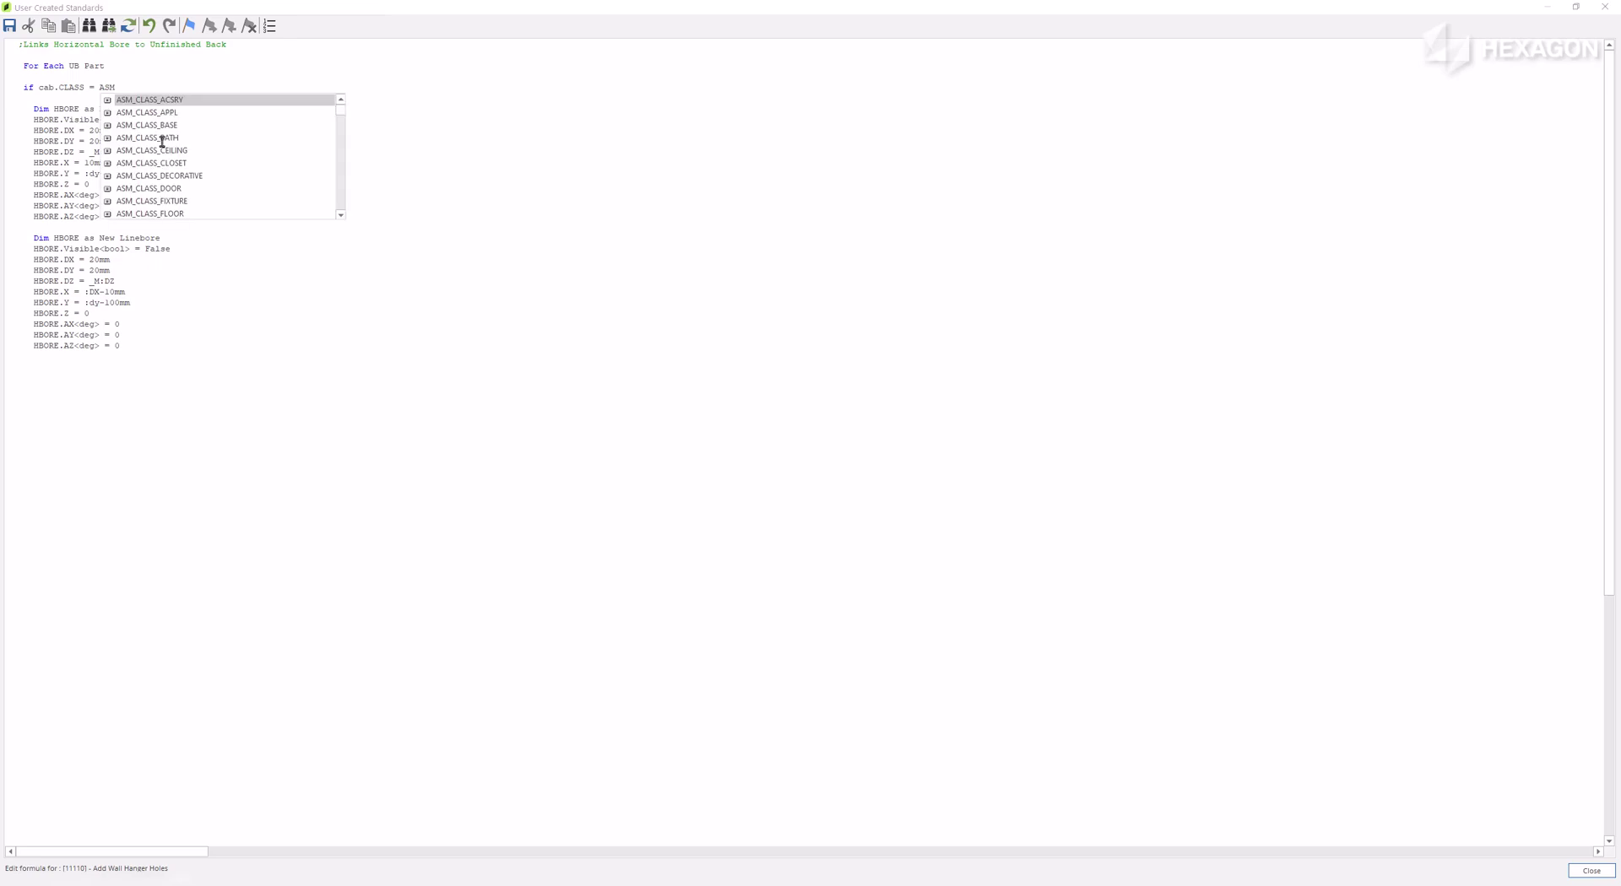
key("Down")
key("Down")
key("Down")
key("Down")
key("Down")
key("Down")
key("Down")
key("Down")
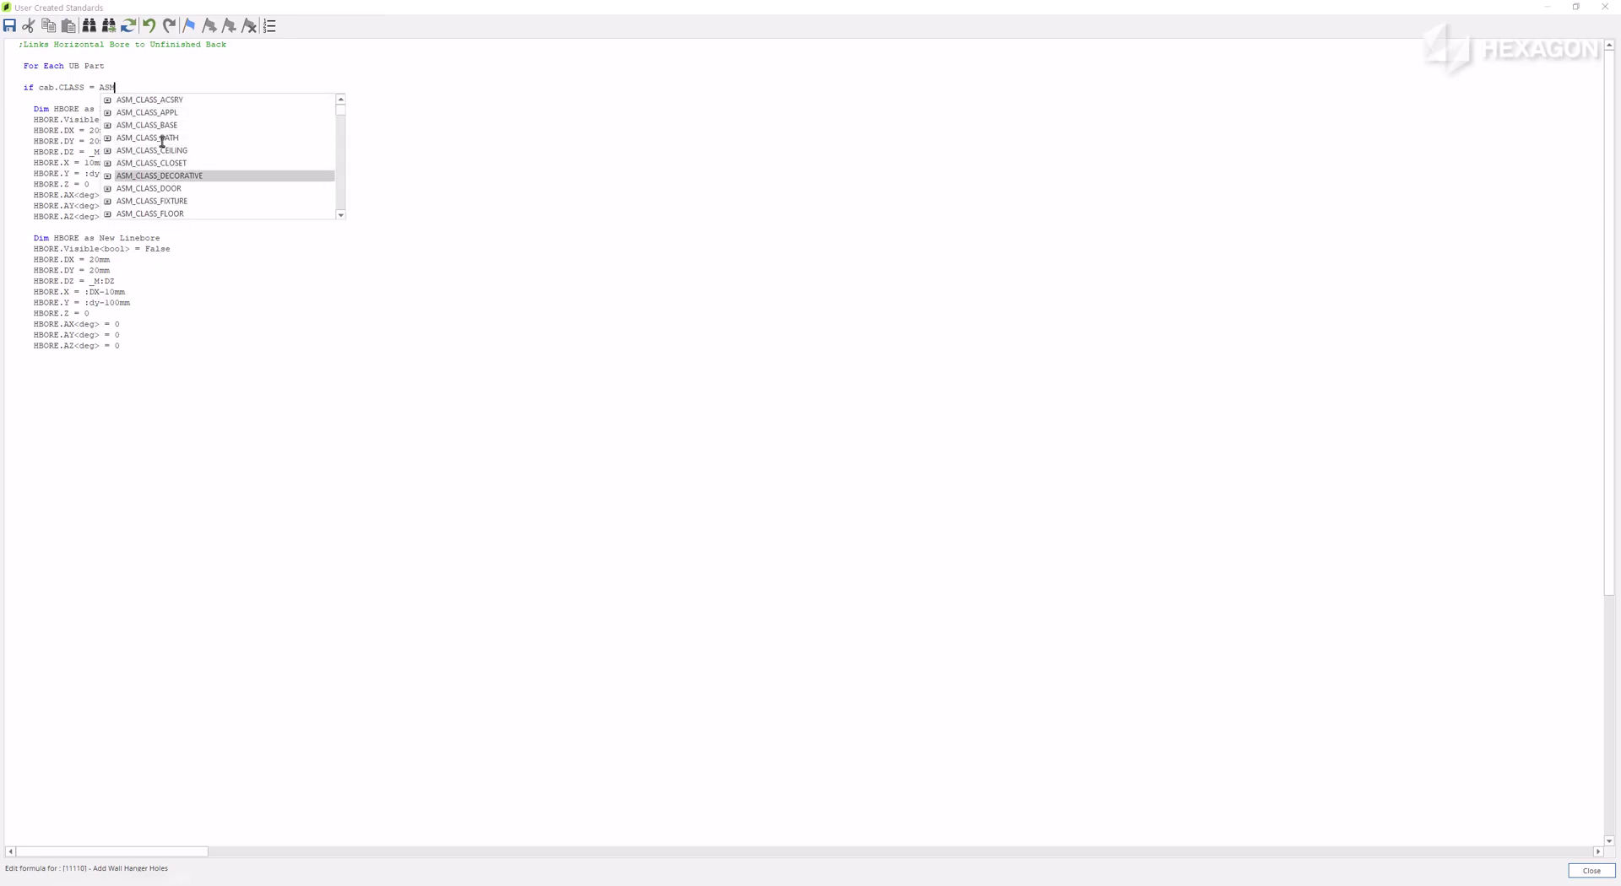
key("Down")
key("Down")
key("Down")
key("Down")
key("Down")
key("Down")
key("Down")
key("Down")
key("Down")
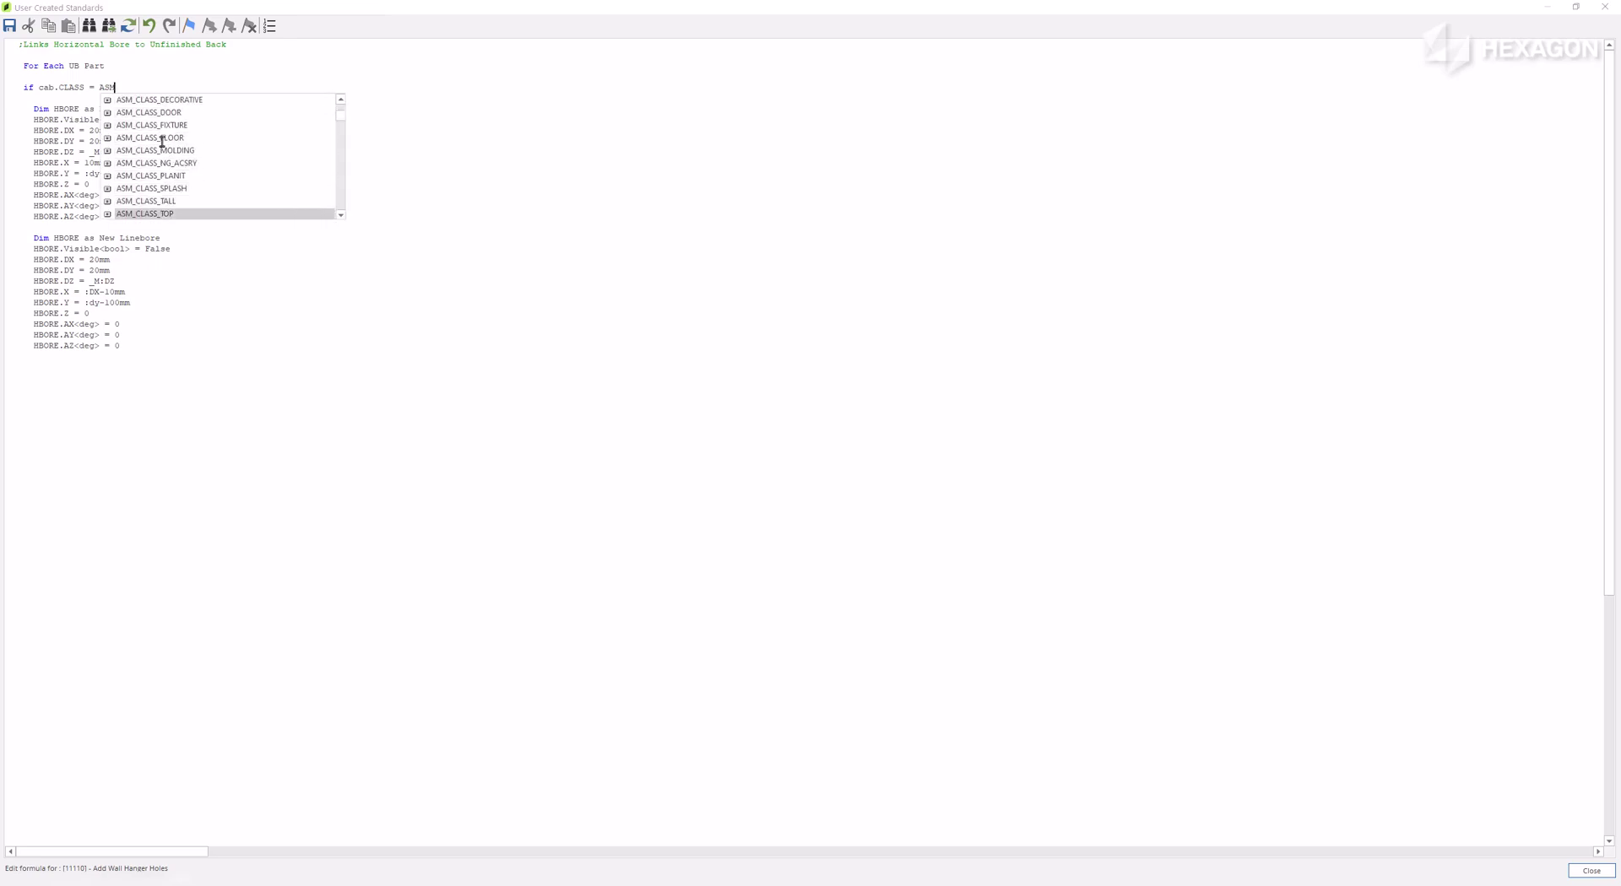
key("Up")
Step: Finish the upper-class condition with 'then' and start an indented line
key("Return")
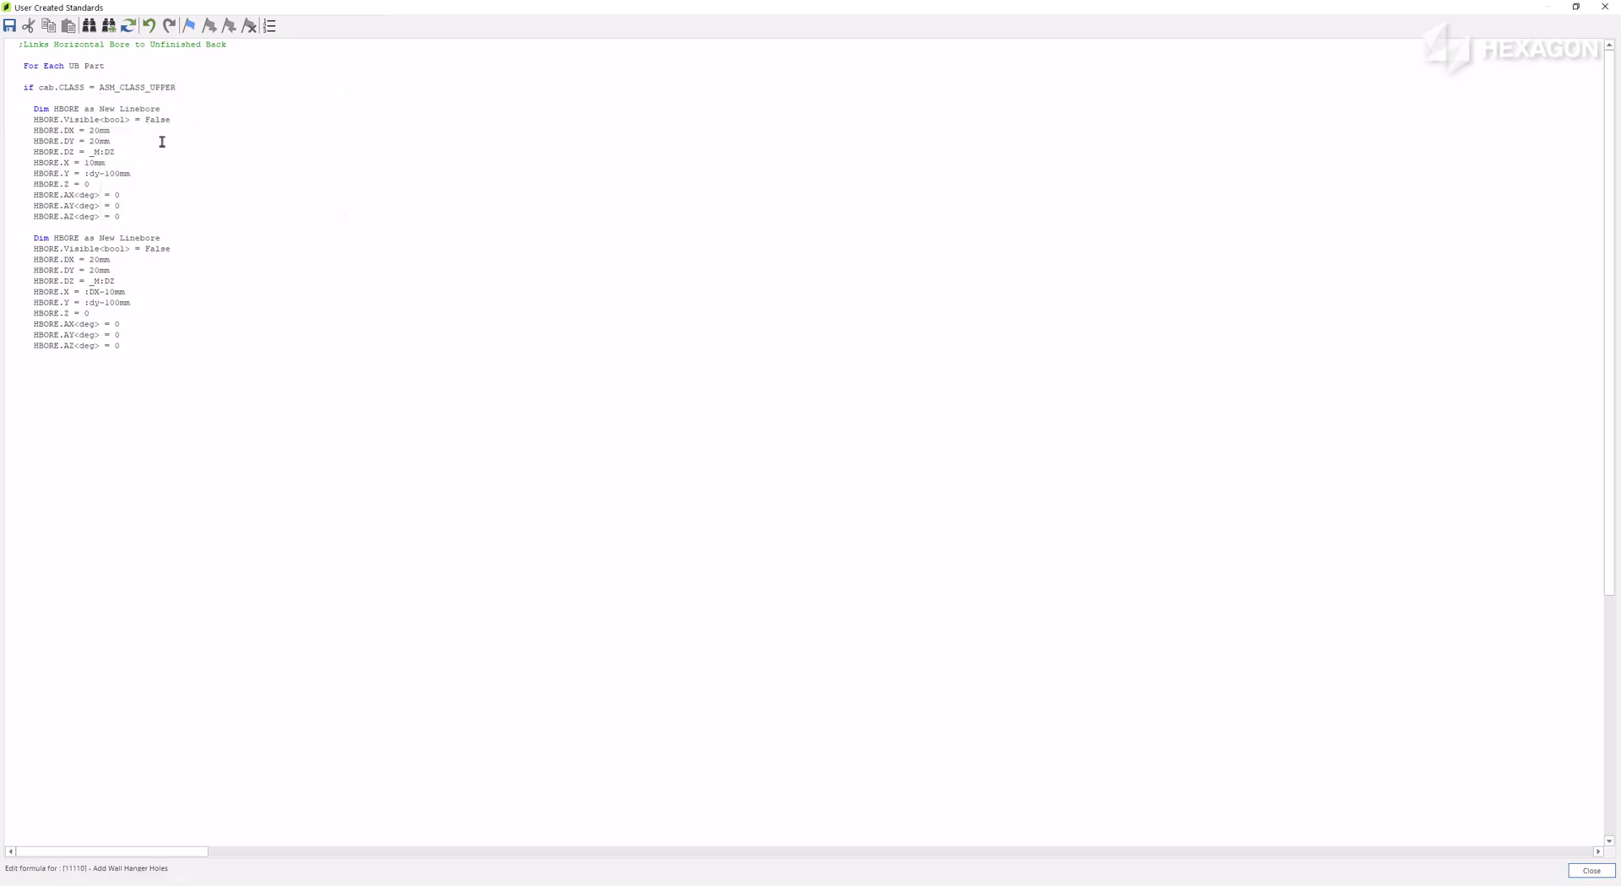
type("then")
key("Return")
key("Return")
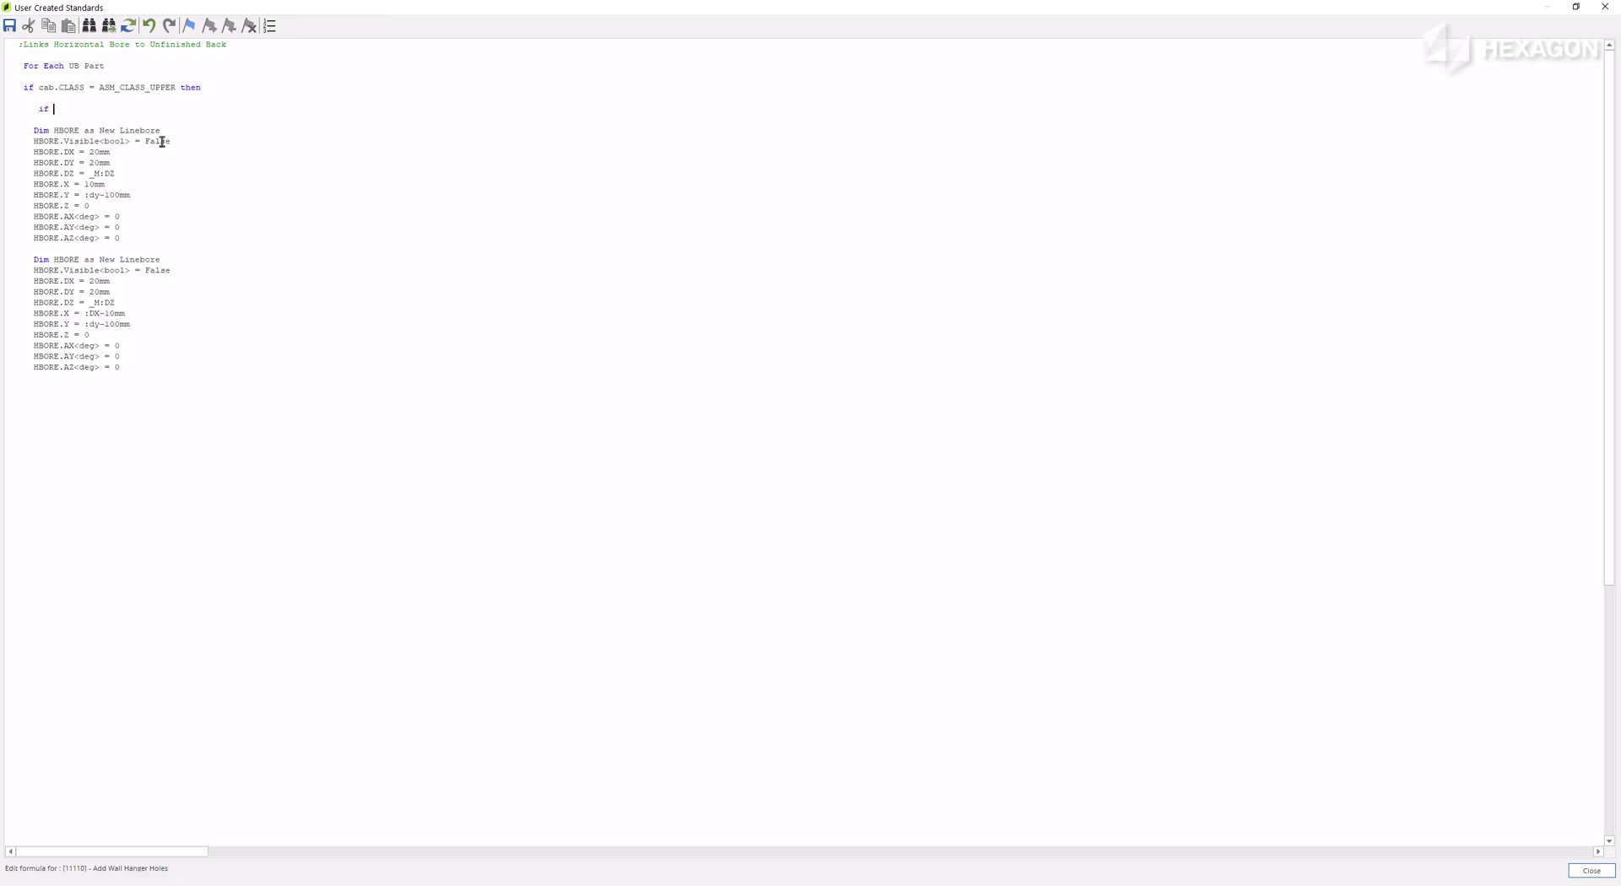
Step: Type the nested condition 'if cab.TYPE = ASM_TYPE_CORNER45 then' via IntelliSense
type("if cab.t")
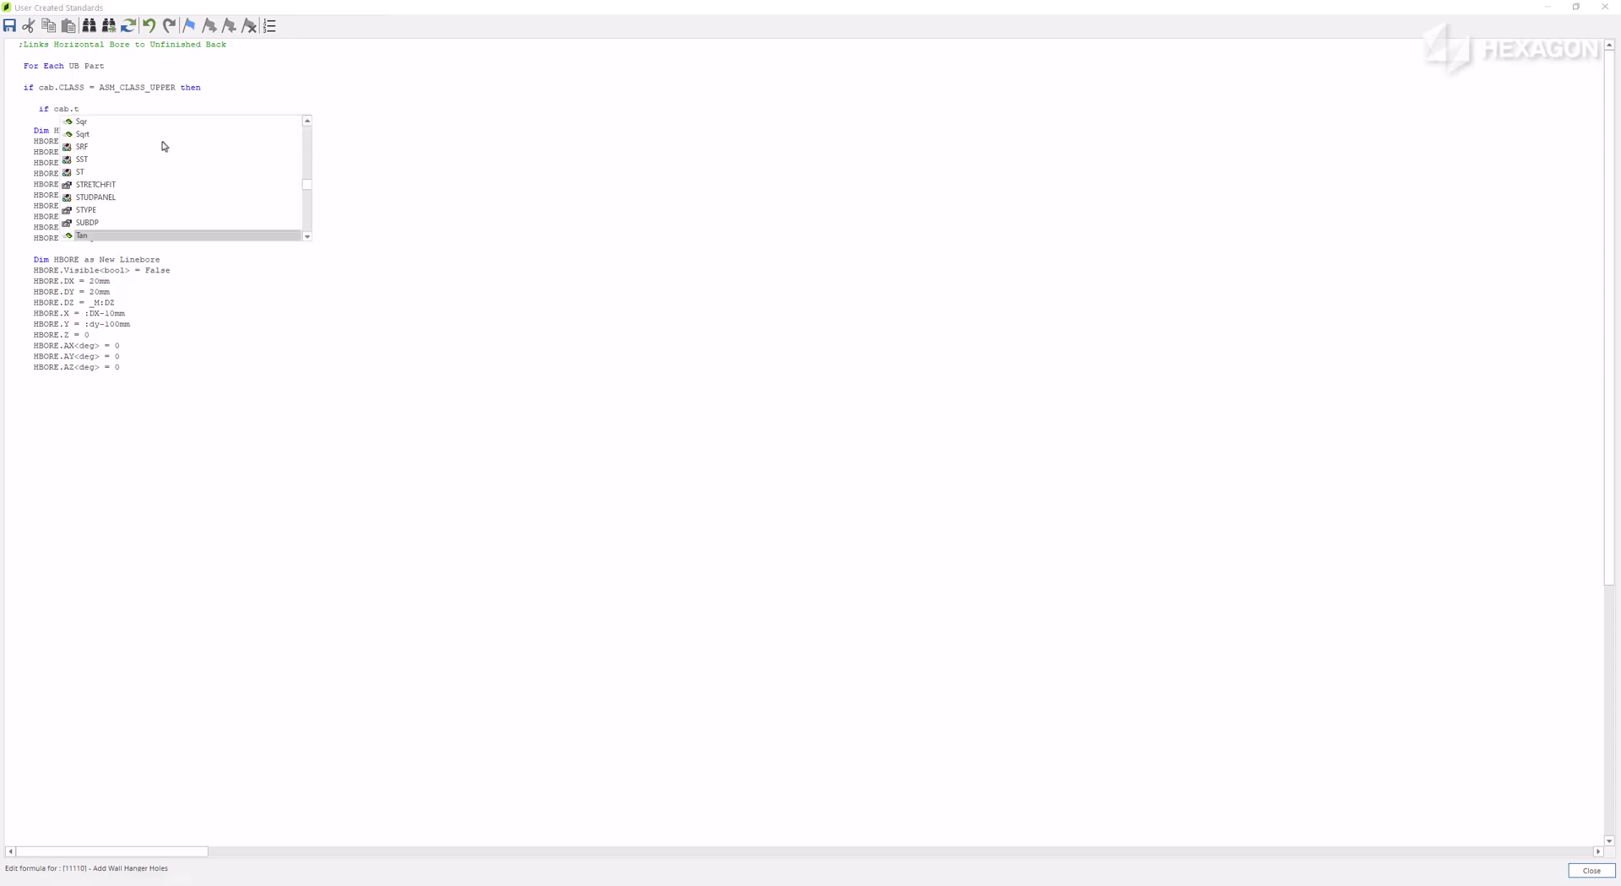
key("Down")
key("Down")
key("Down")
key("Down")
key("Down")
key("Down")
key("Down")
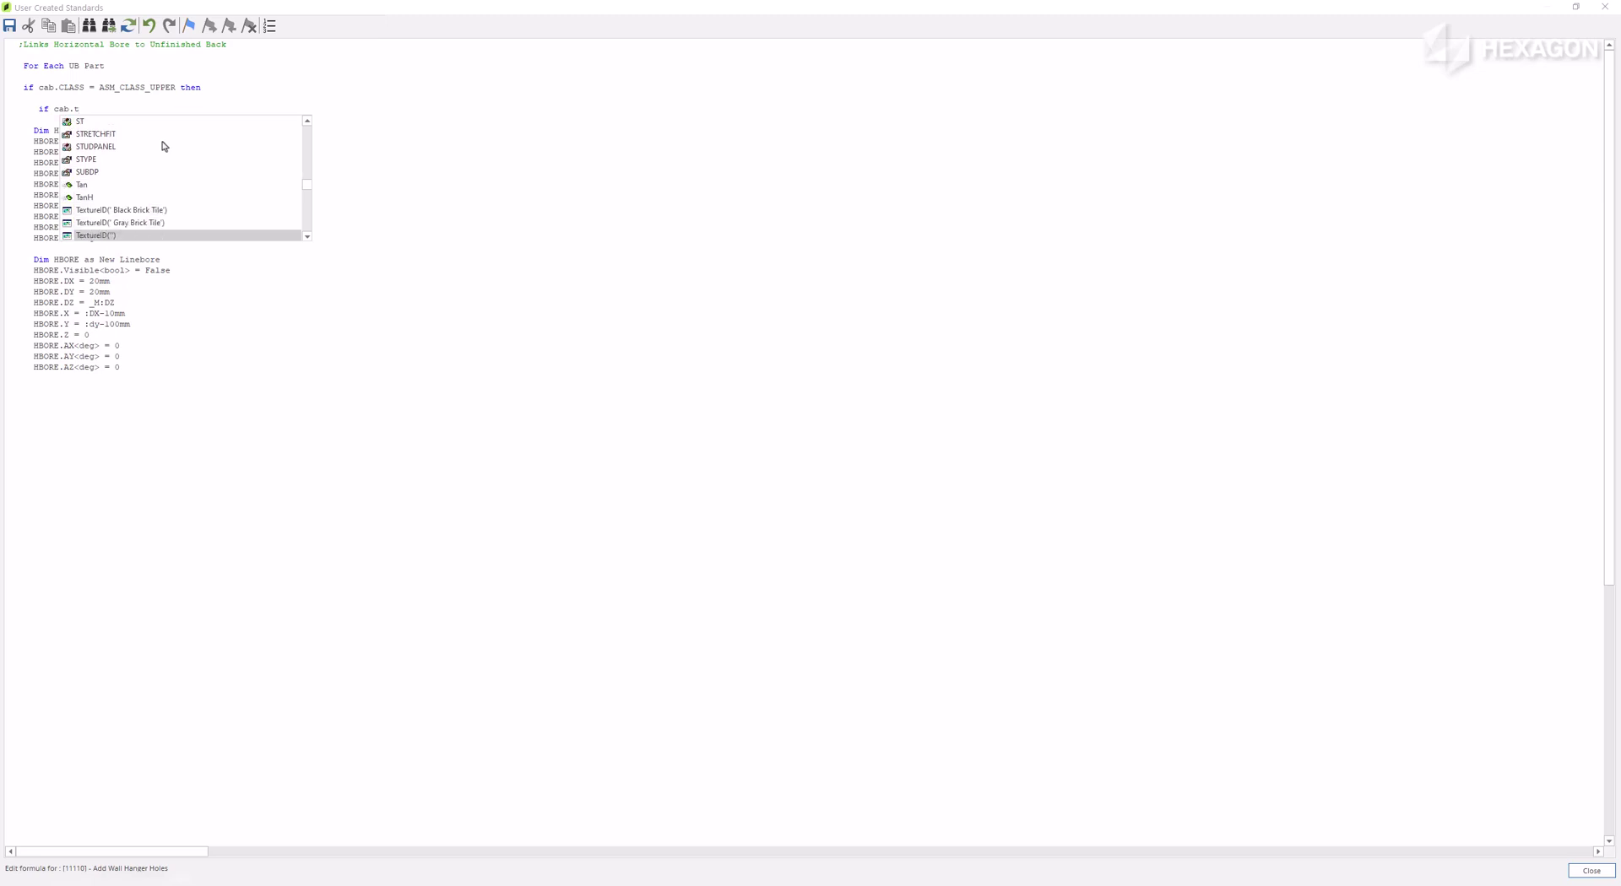
key("Down")
key("Down")
key("Down")
key("Down")
key("Down")
key("Down")
key("Down")
key("Down")
key("Down")
key("Down")
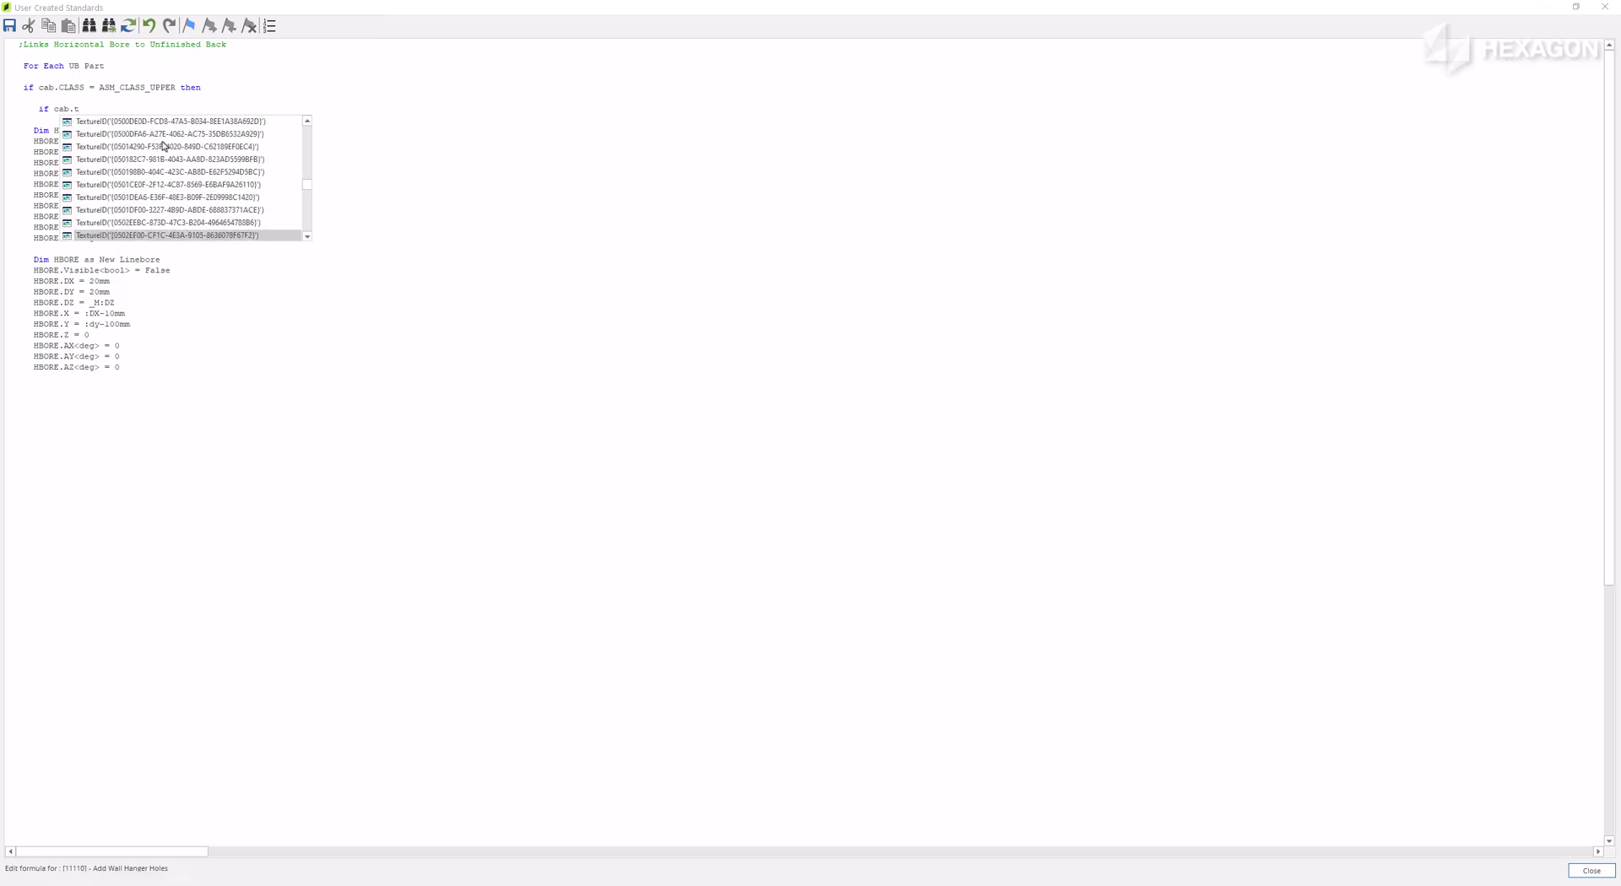
key("Down")
key("Down")
key("Down")
key("Down")
key("Down")
key("Down")
key("Down")
key("Down")
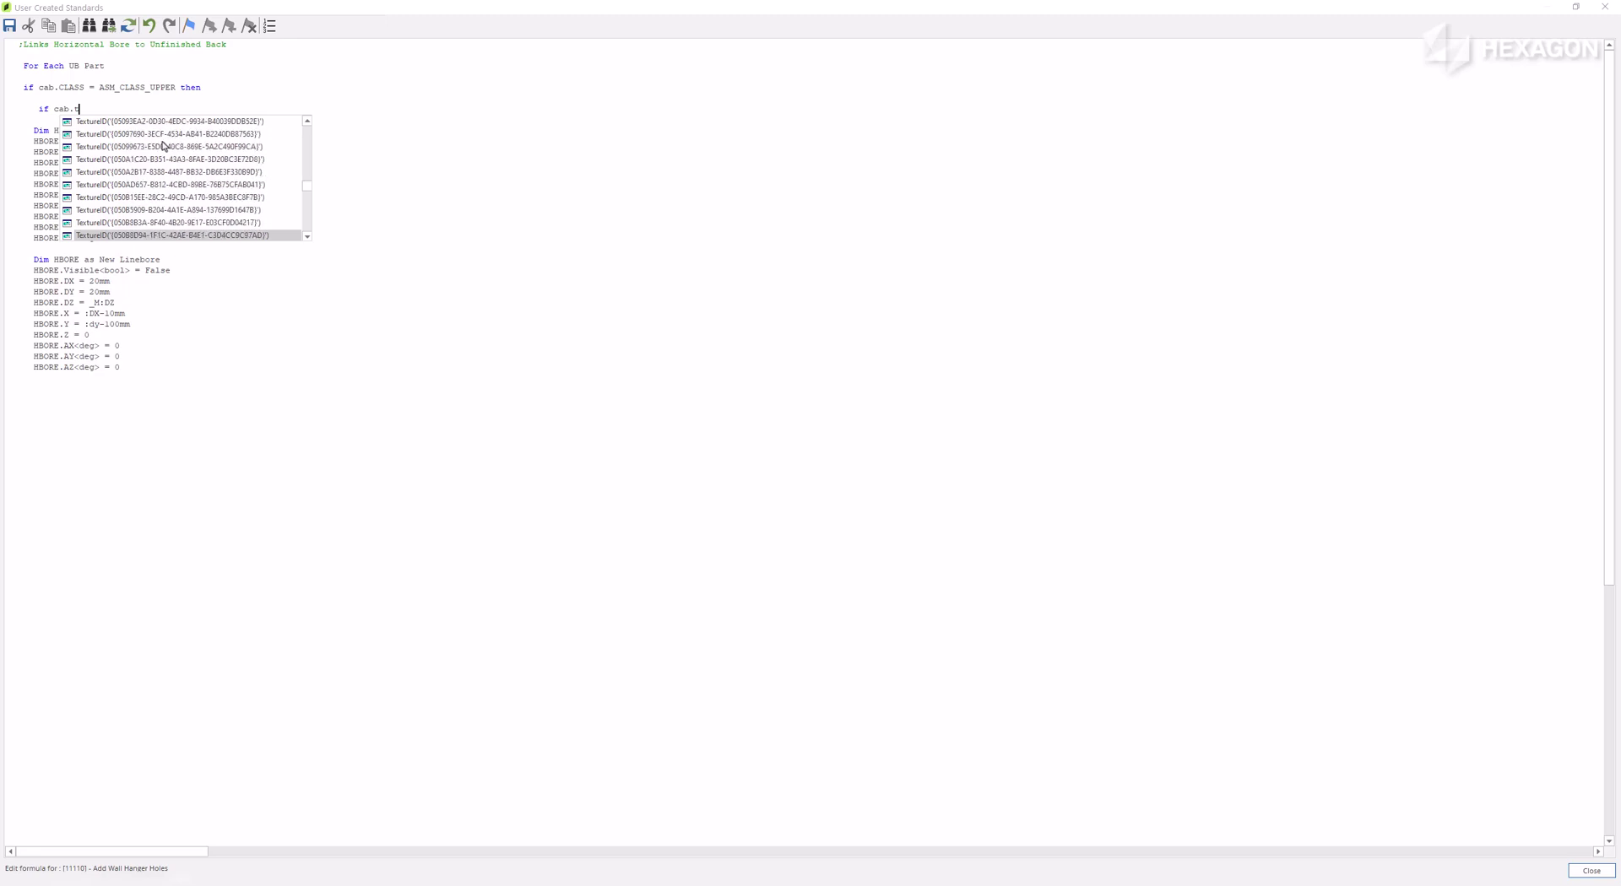
key("Down")
key("Down")
key("Down")
key("Down")
key("Down")
key("Down")
key("Down")
key("Down")
key("Down")
key("End")
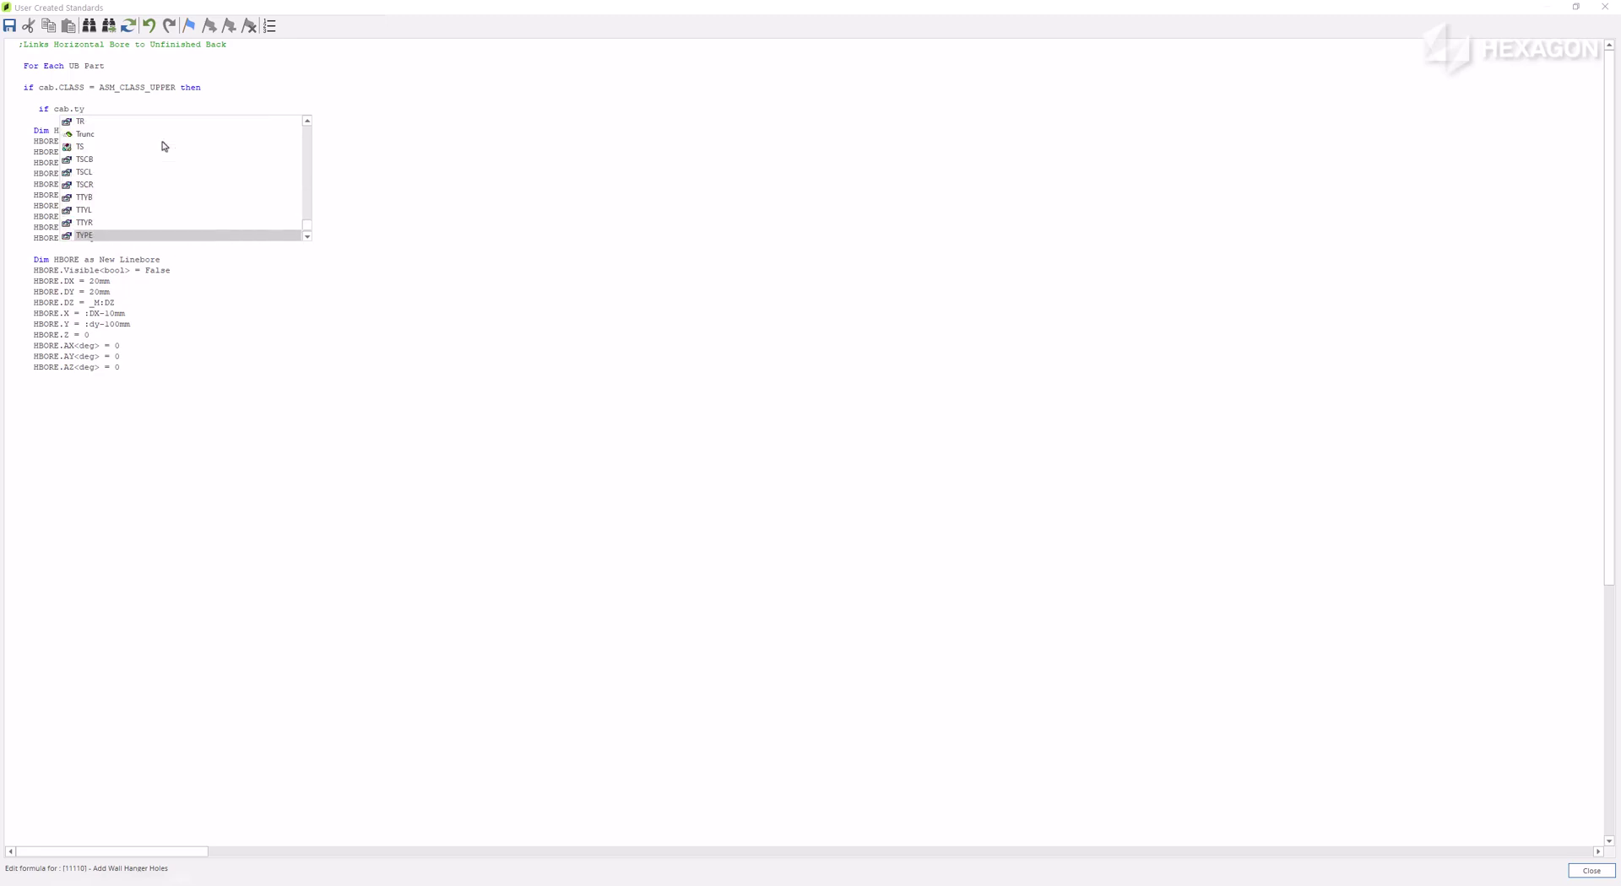
key("Return")
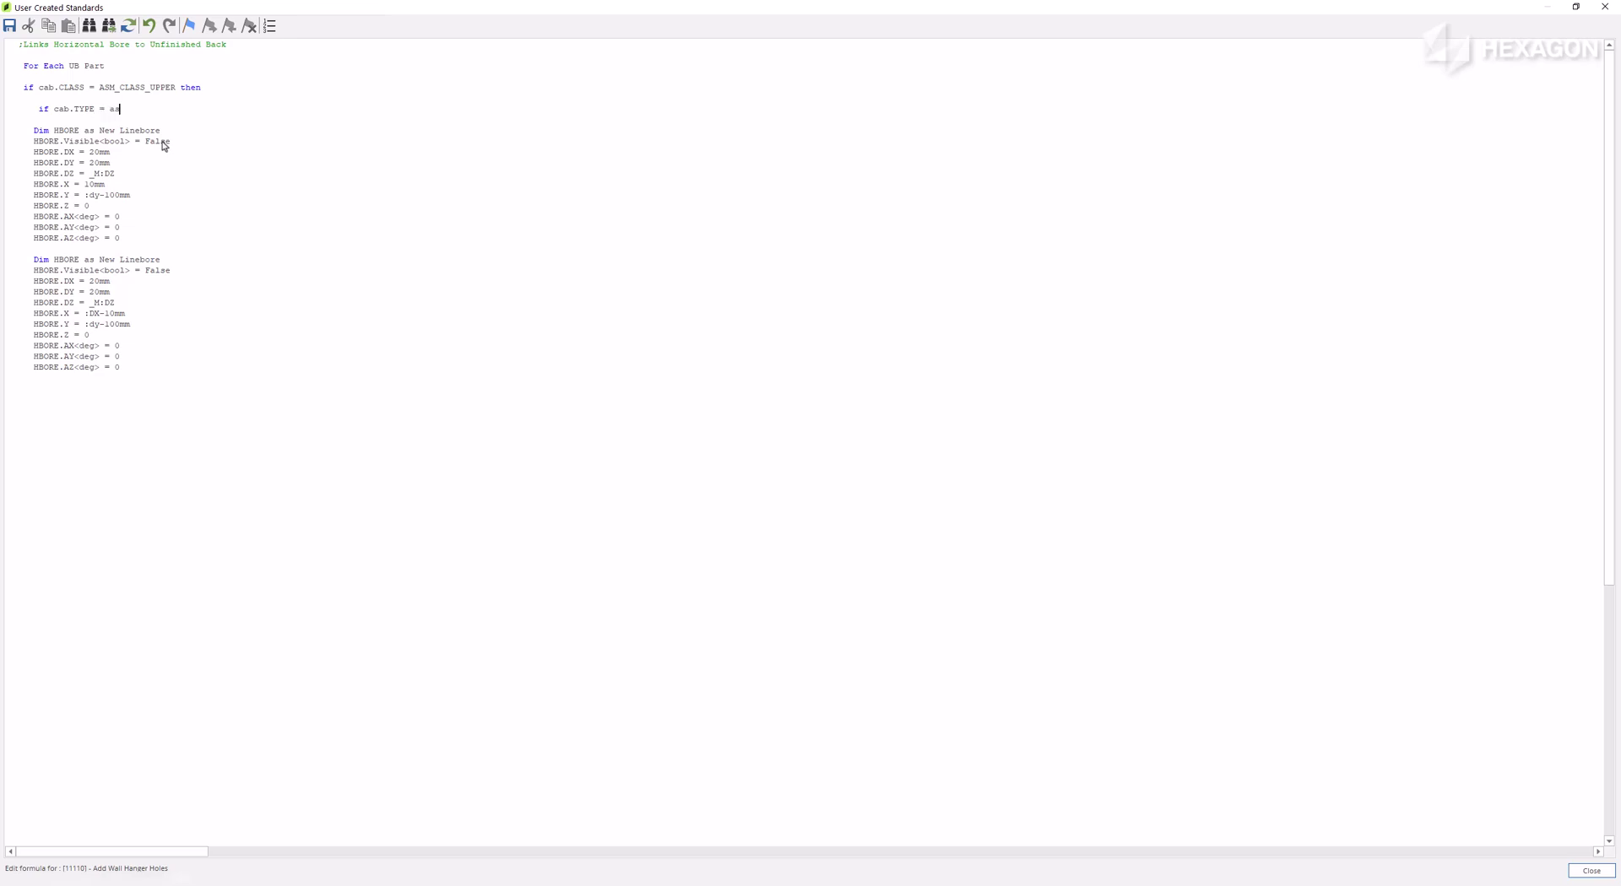
key("ctrl+space")
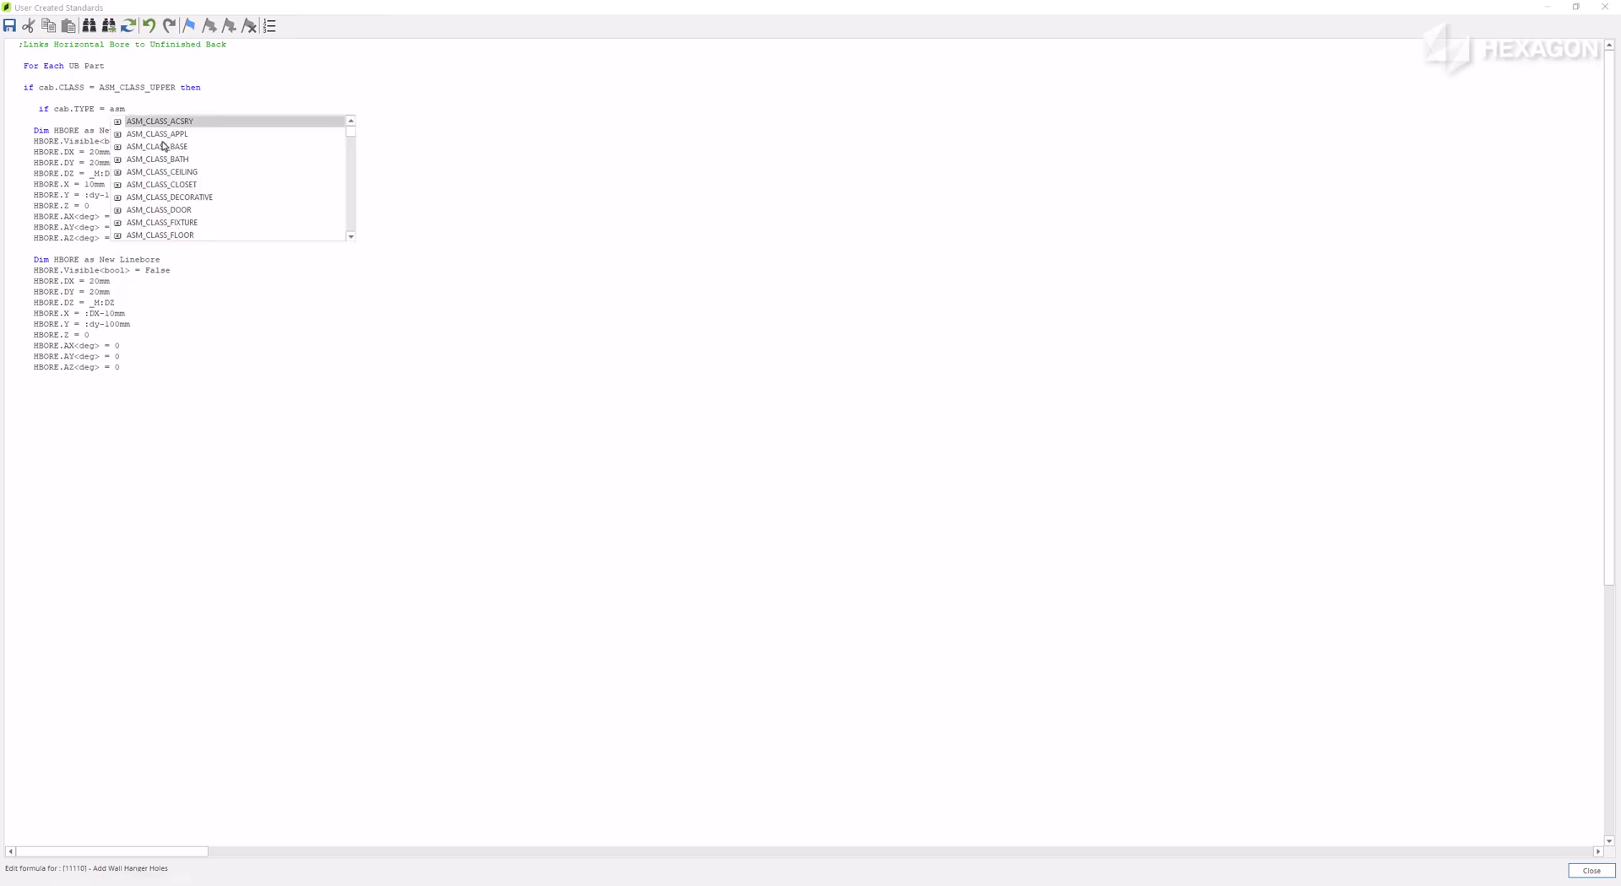
key("Down")
key("Down")
key("Down")
key("Down")
key("Down")
key("Down")
key("Down")
key("Down")
key("Down")
key("Down")
key("Down")
key("Down")
key("Down")
key("Down")
key("Down")
key("Down")
key("Down")
key("Down")
key("Down")
key("Down")
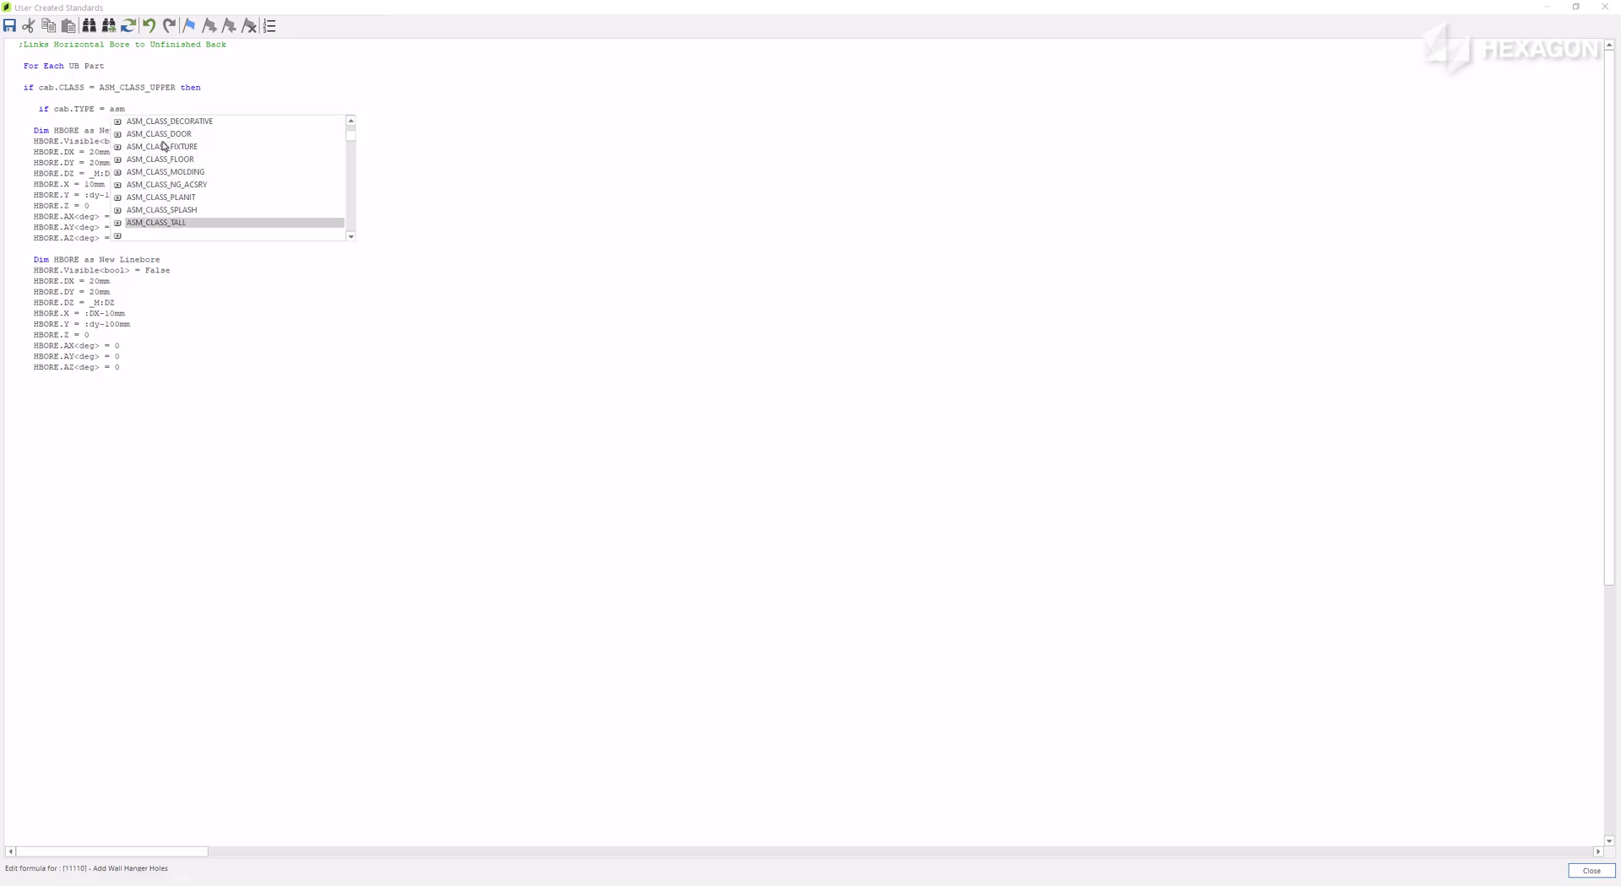
key("Down")
key("Down")
key("Down")
key("Down")
key("Down")
key("Down")
key("Down")
key("Down")
key("Down")
key("Down")
key("Down")
key("Down")
key("Down")
key("Down")
key("Down")
key("Down")
key("Down")
key("Down")
key("Down")
key("Down")
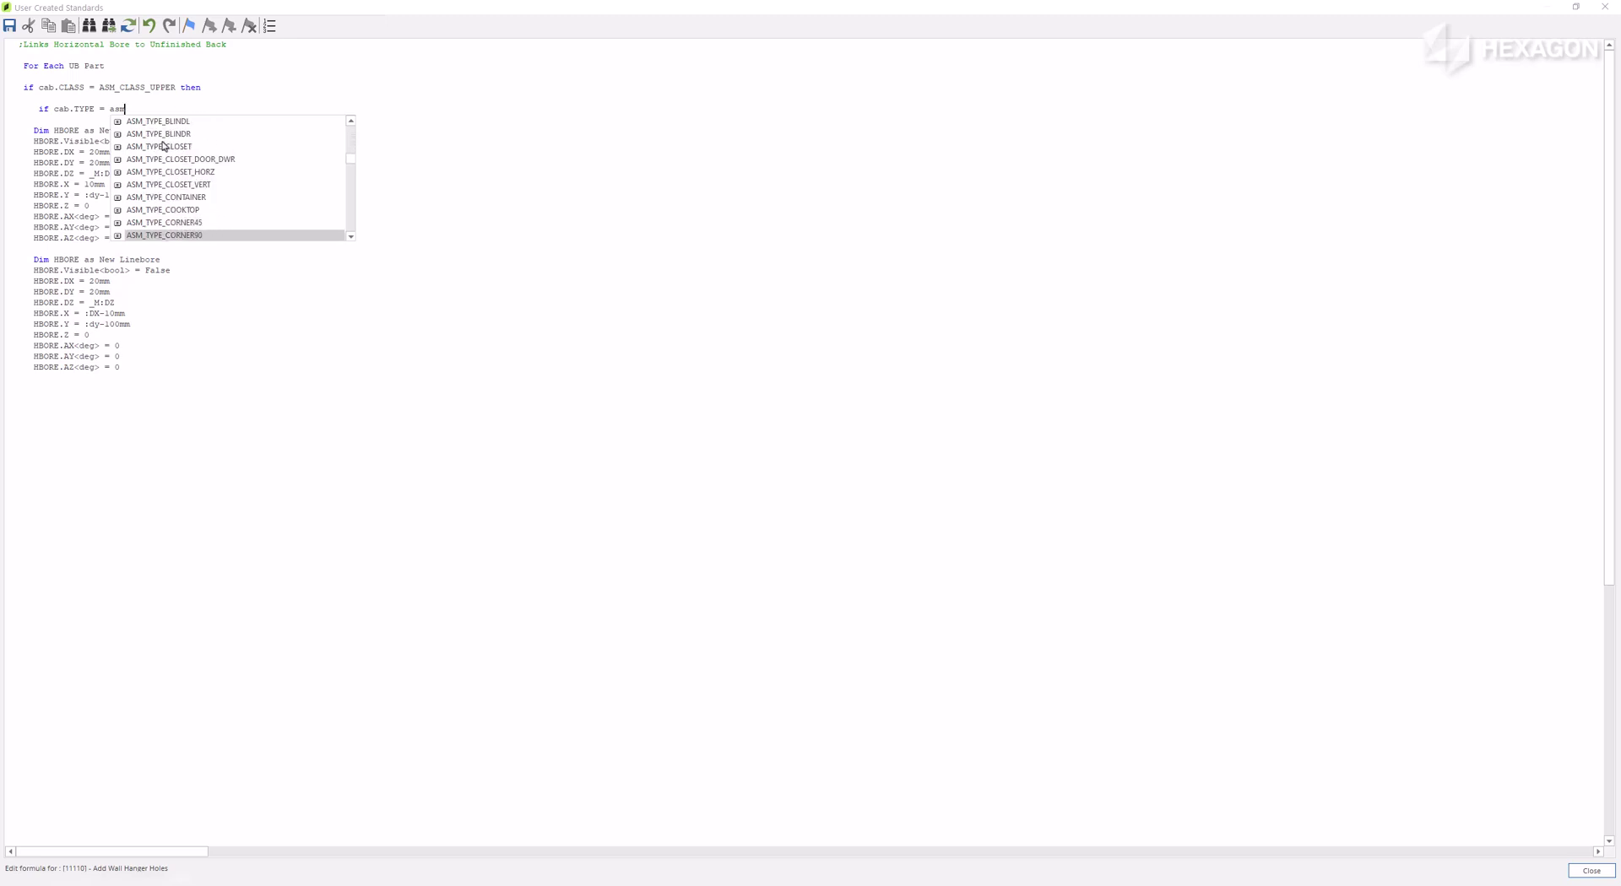
key("Up")
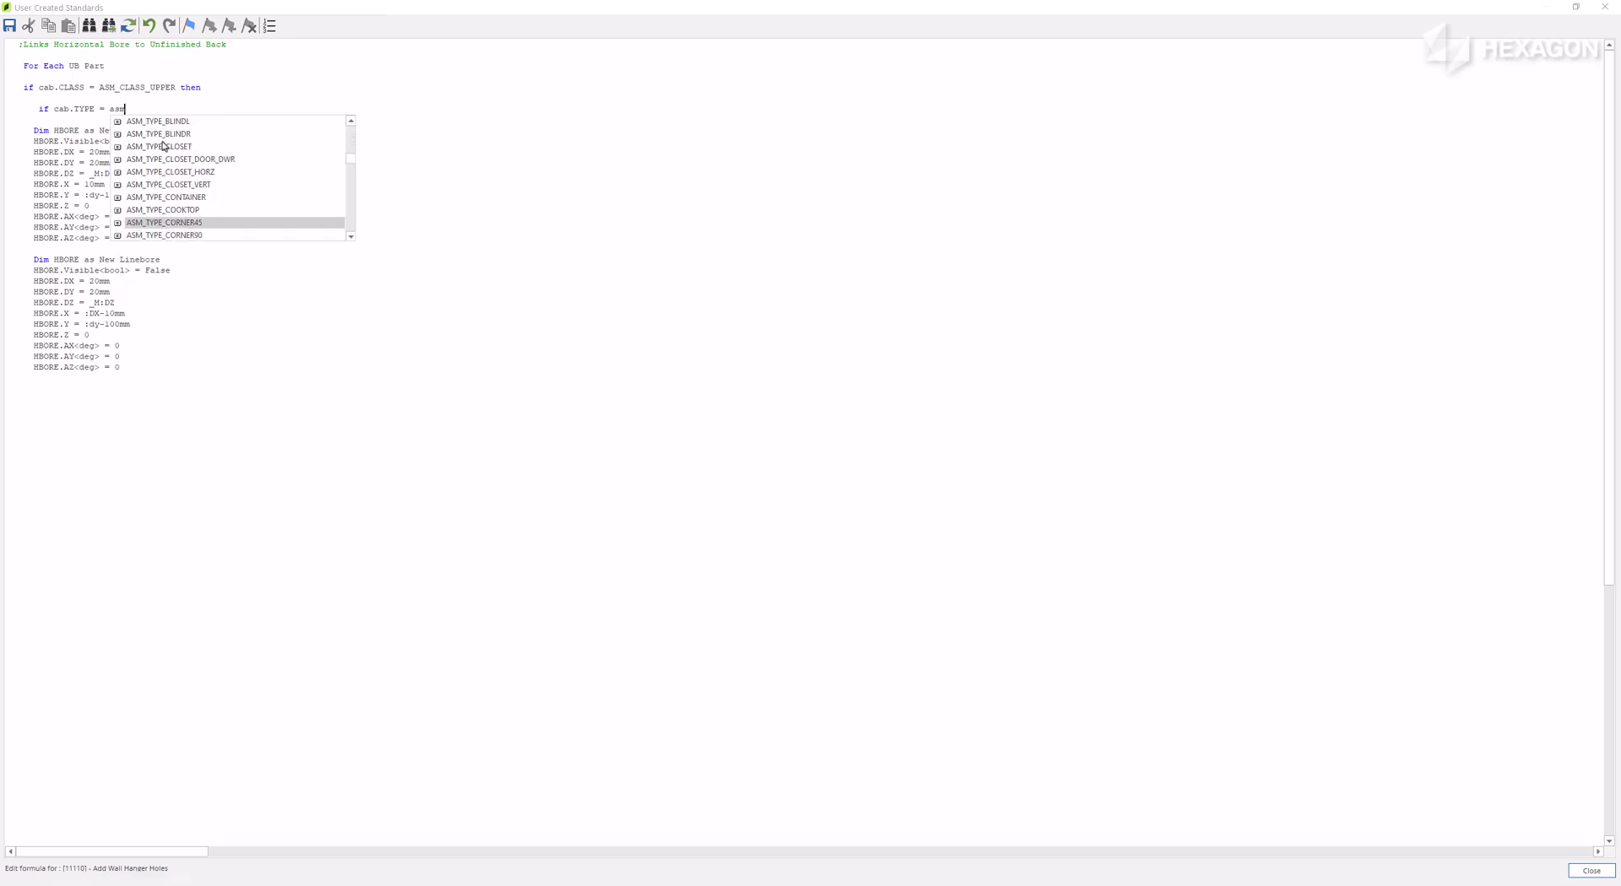
key("Return")
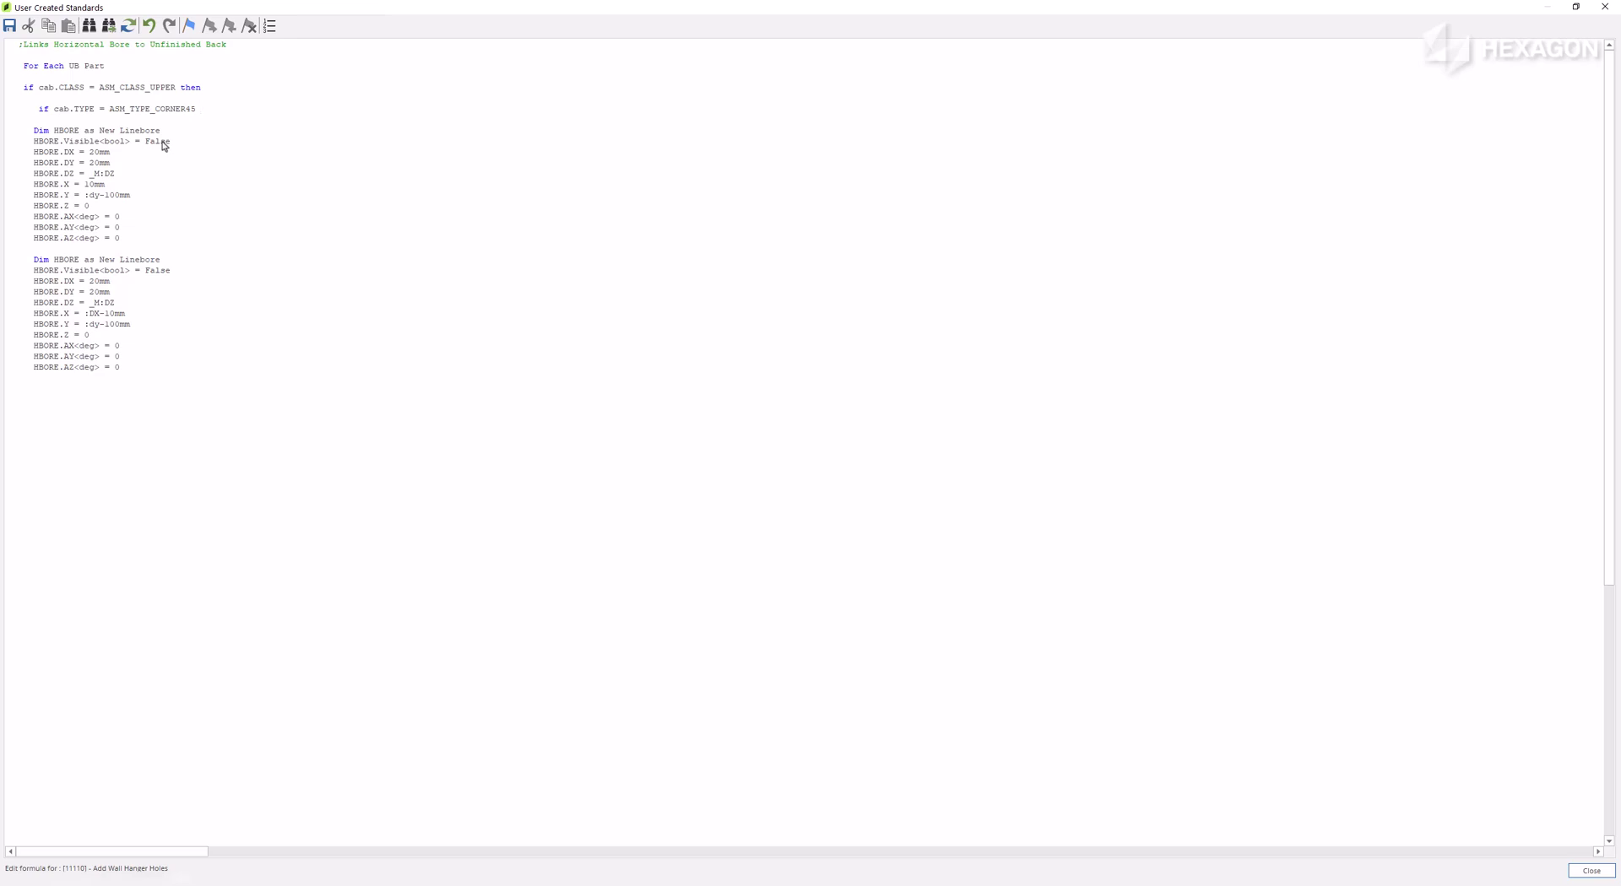
type("then")
Step: Close the script editor without saving and close User Created Standards
left_click(1604, 7)
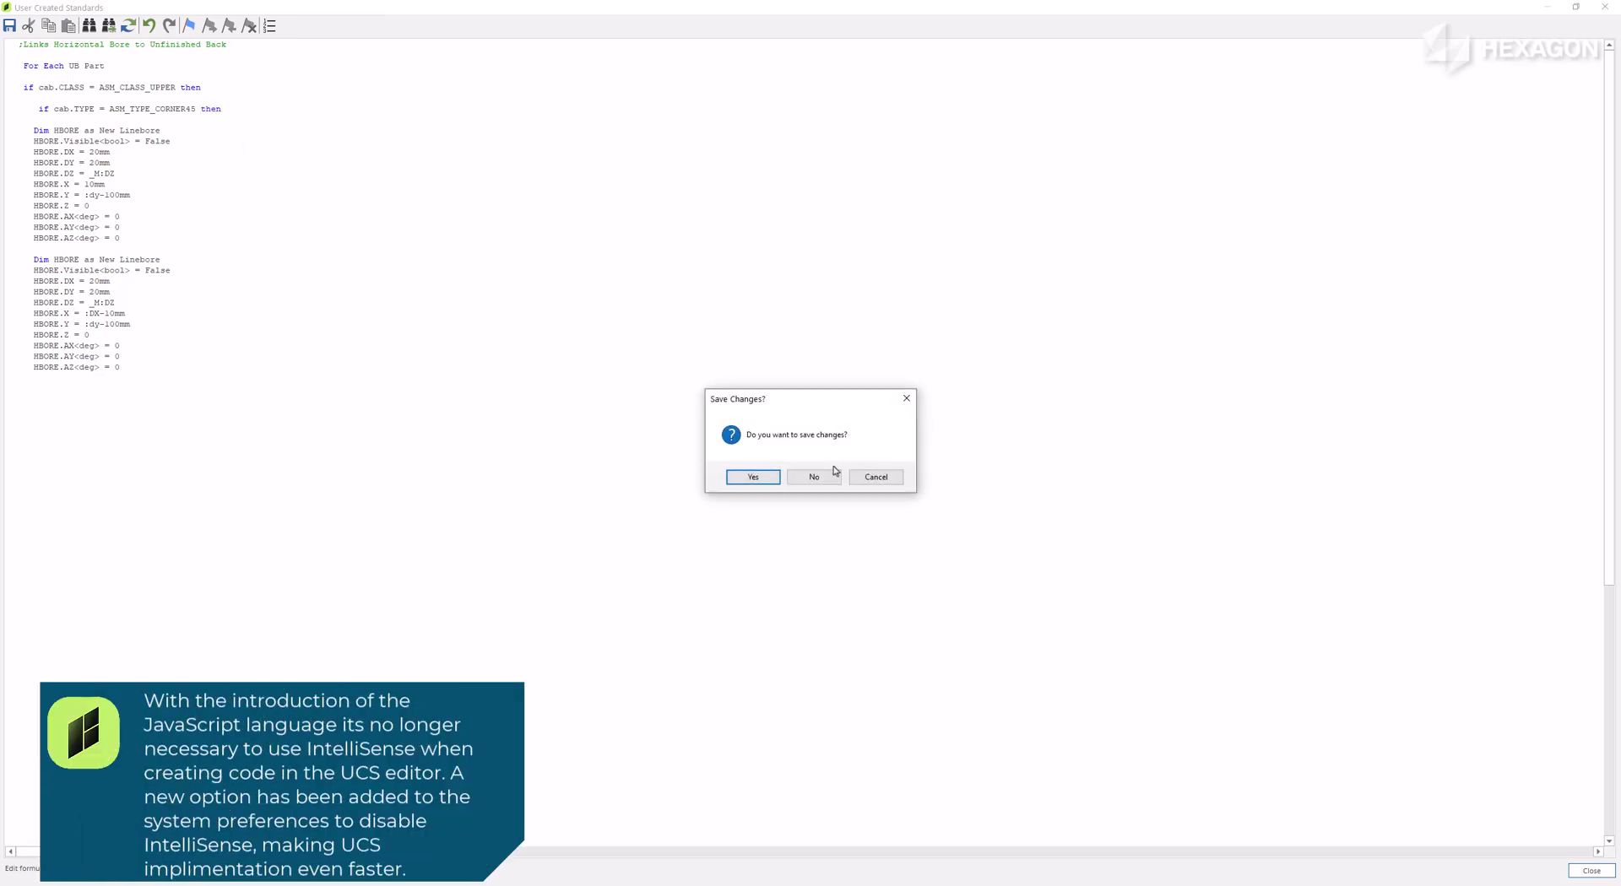
left_click(814, 477)
left_click(1604, 6)
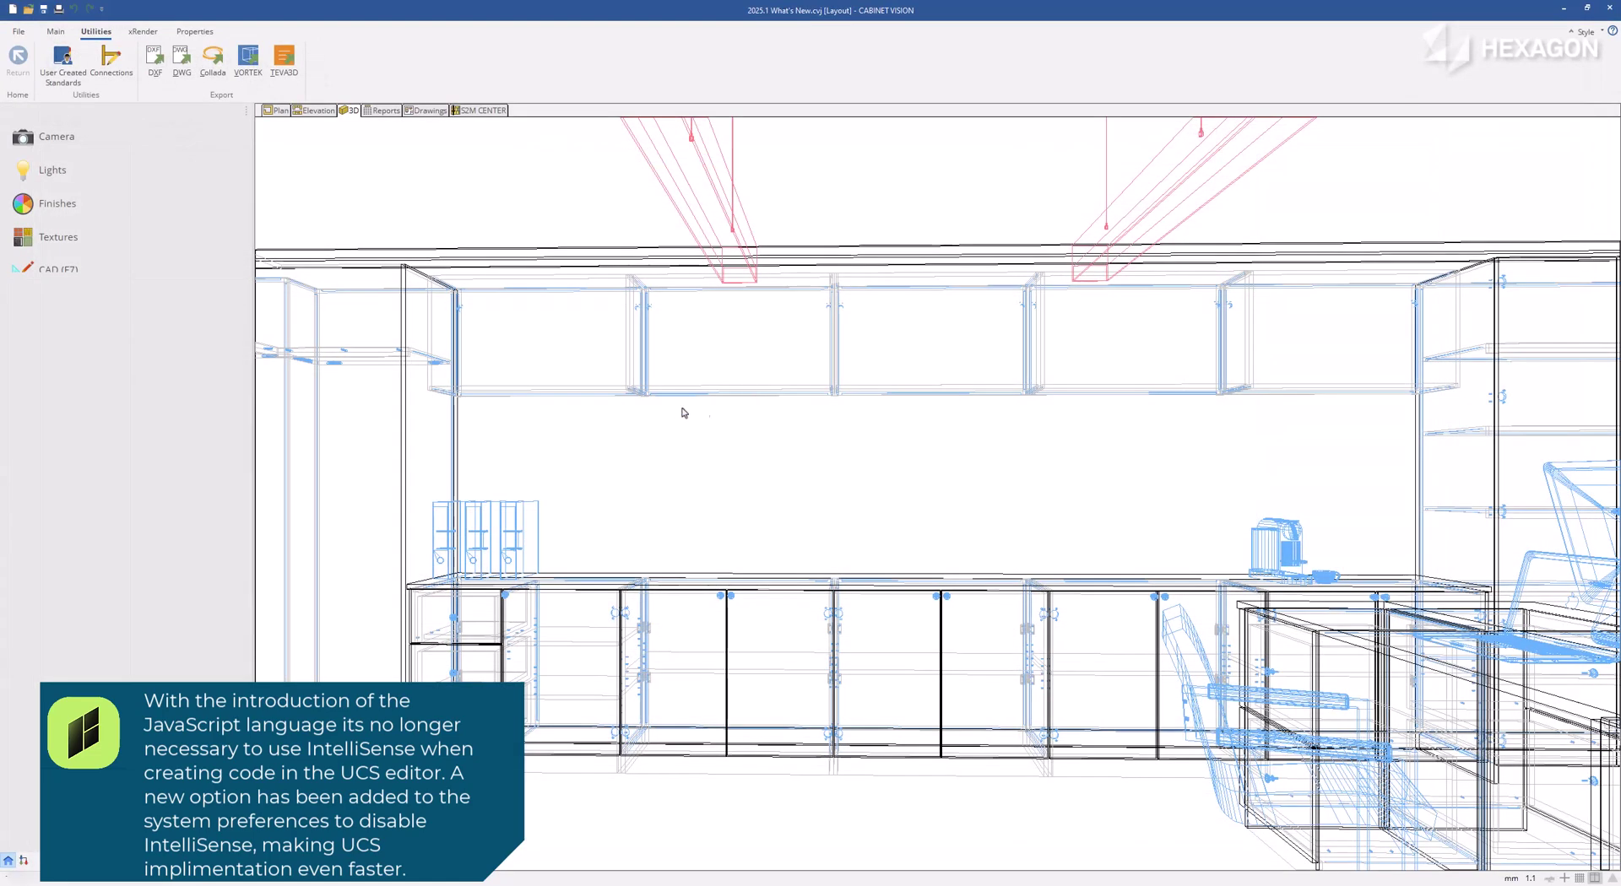
Step: Tick Disable UCS IntelliSense in File > Preferences and confirm with OK
left_click(19, 31)
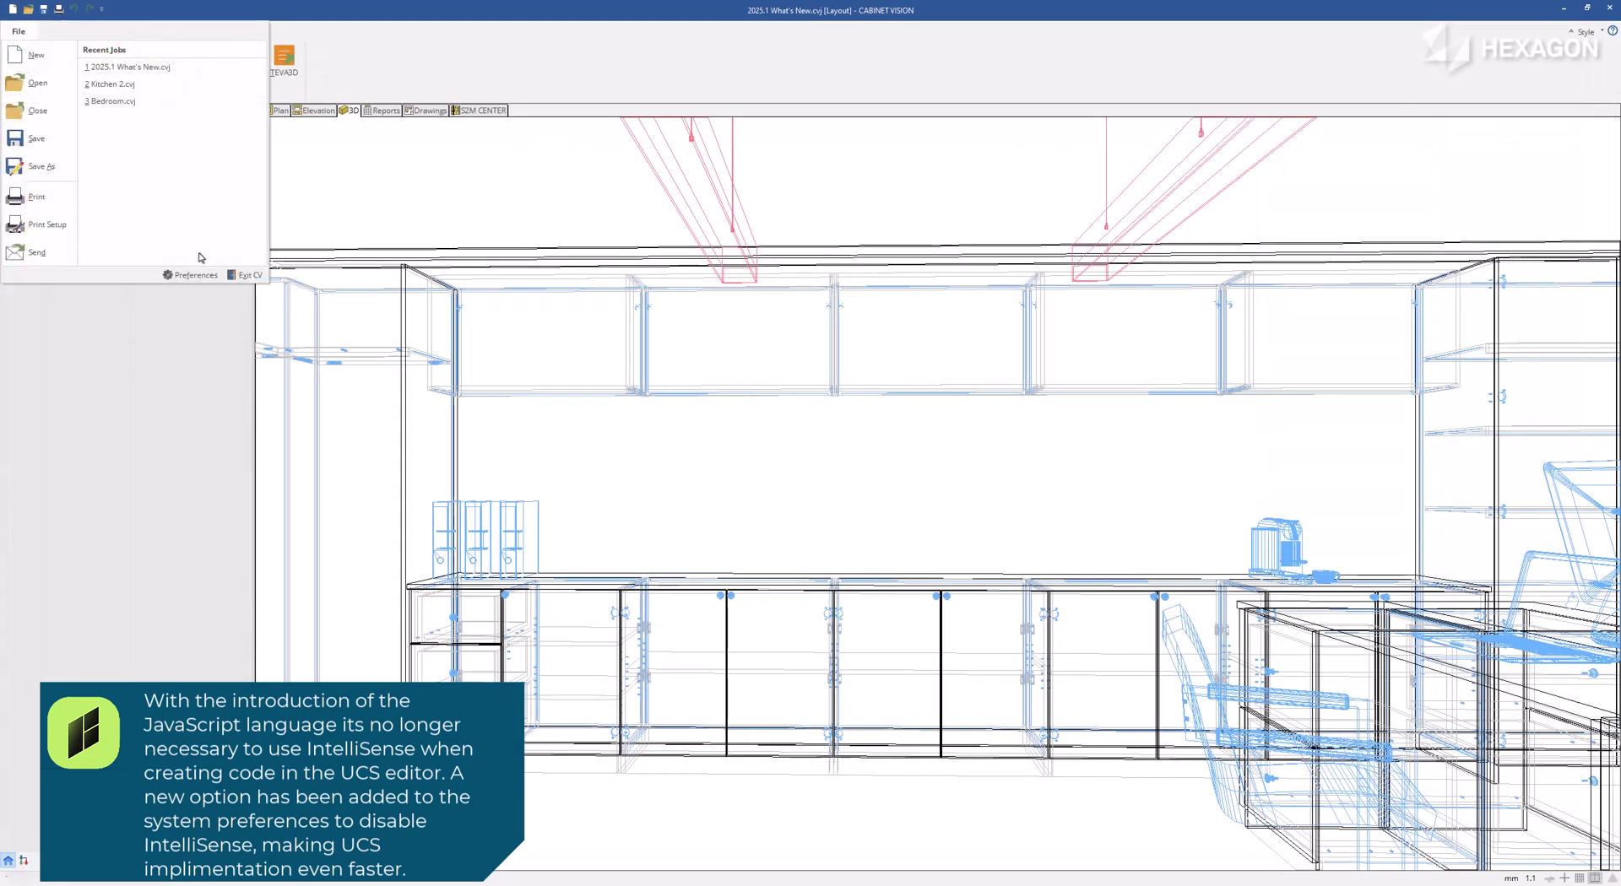
left_click(203, 279)
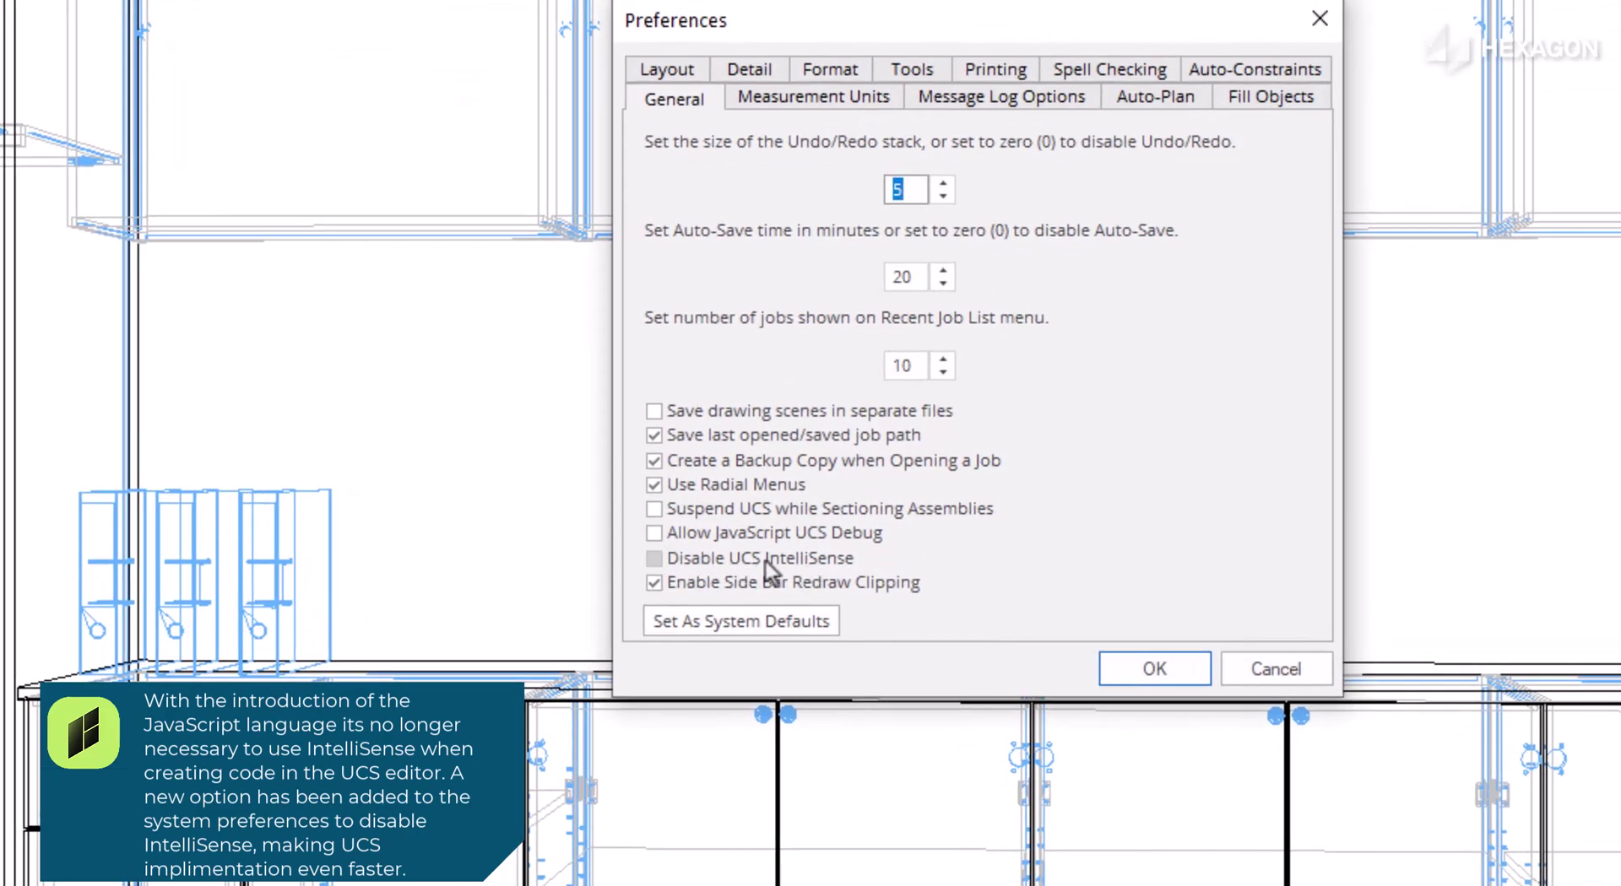
left_click(751, 559)
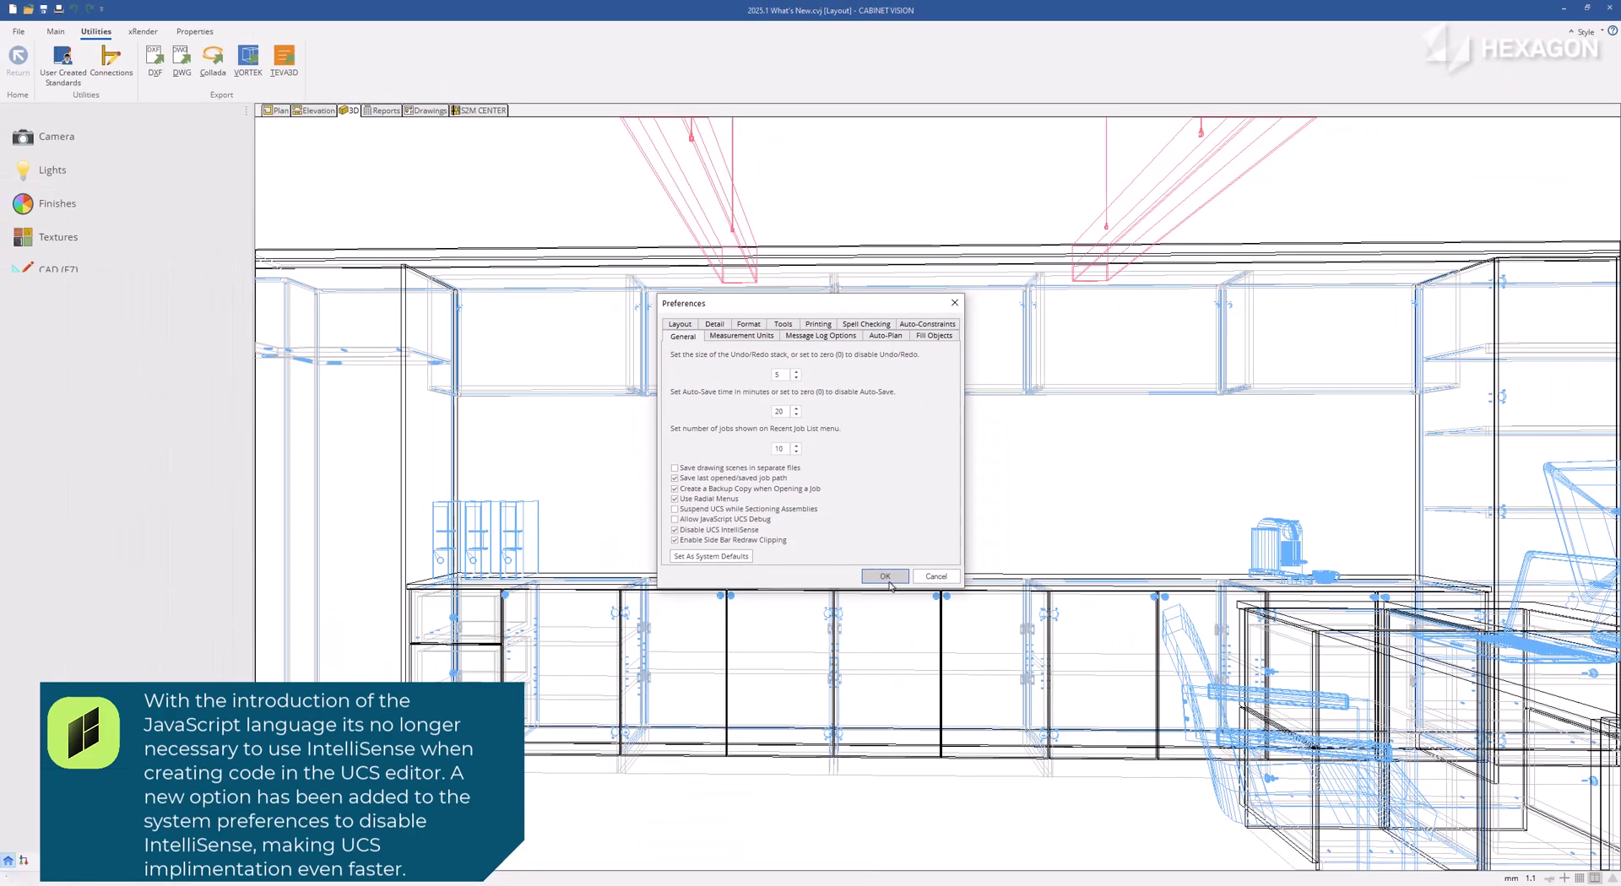
left_click(886, 578)
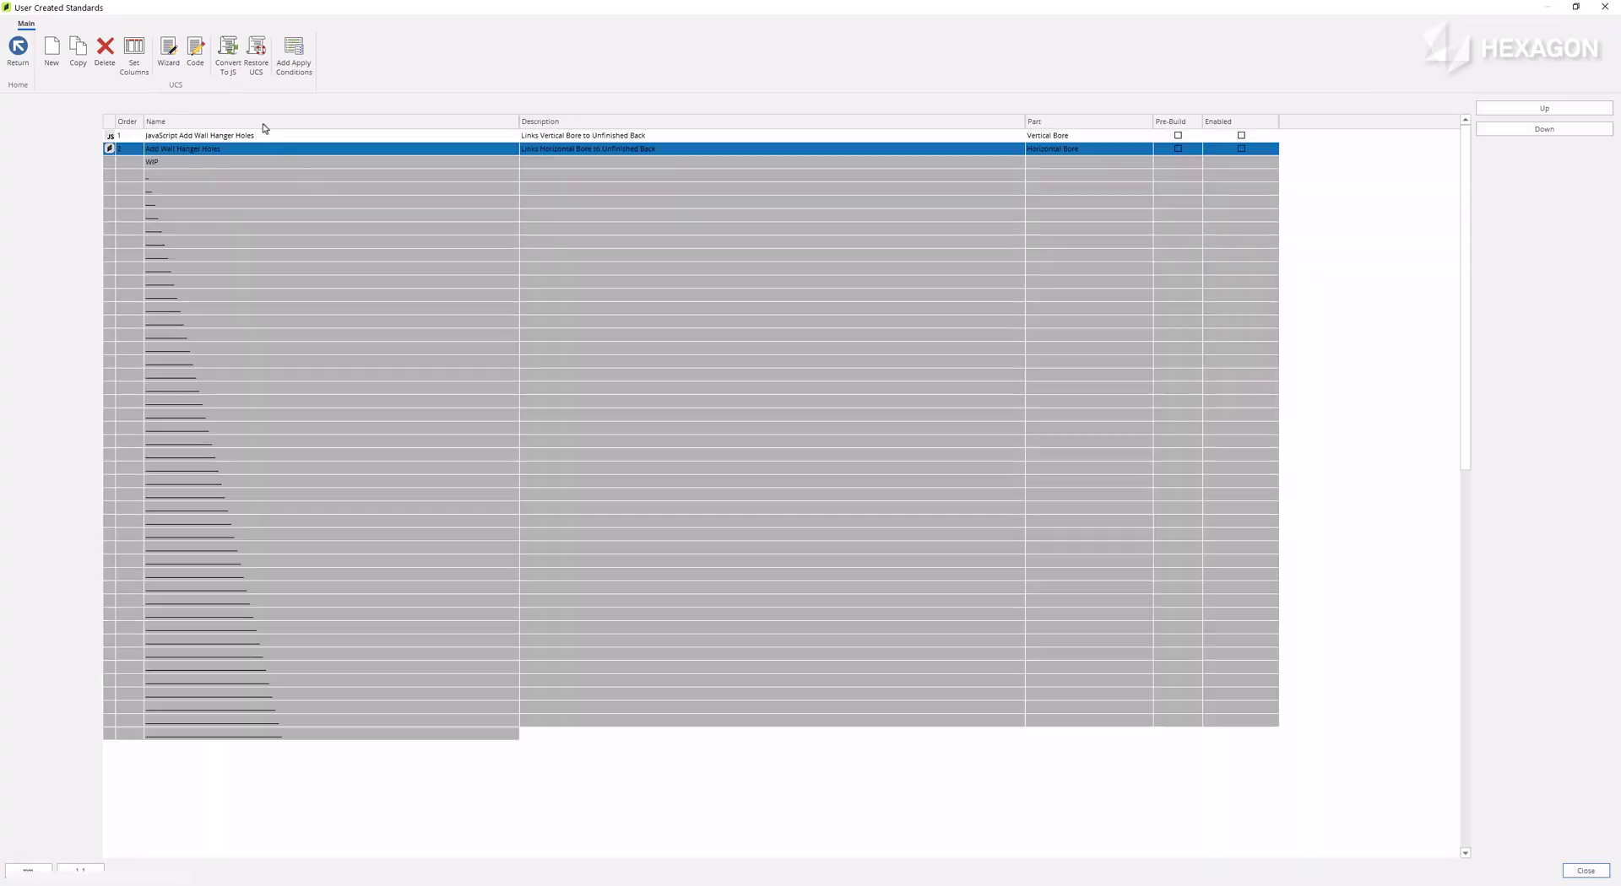
Step: In the JavaScript script, add if(_cab.CLASS == ASM_CLASS_UPPER) and nested if(_cab.TYPE == ASM_TYPE conditions at the top
left_click(199, 54)
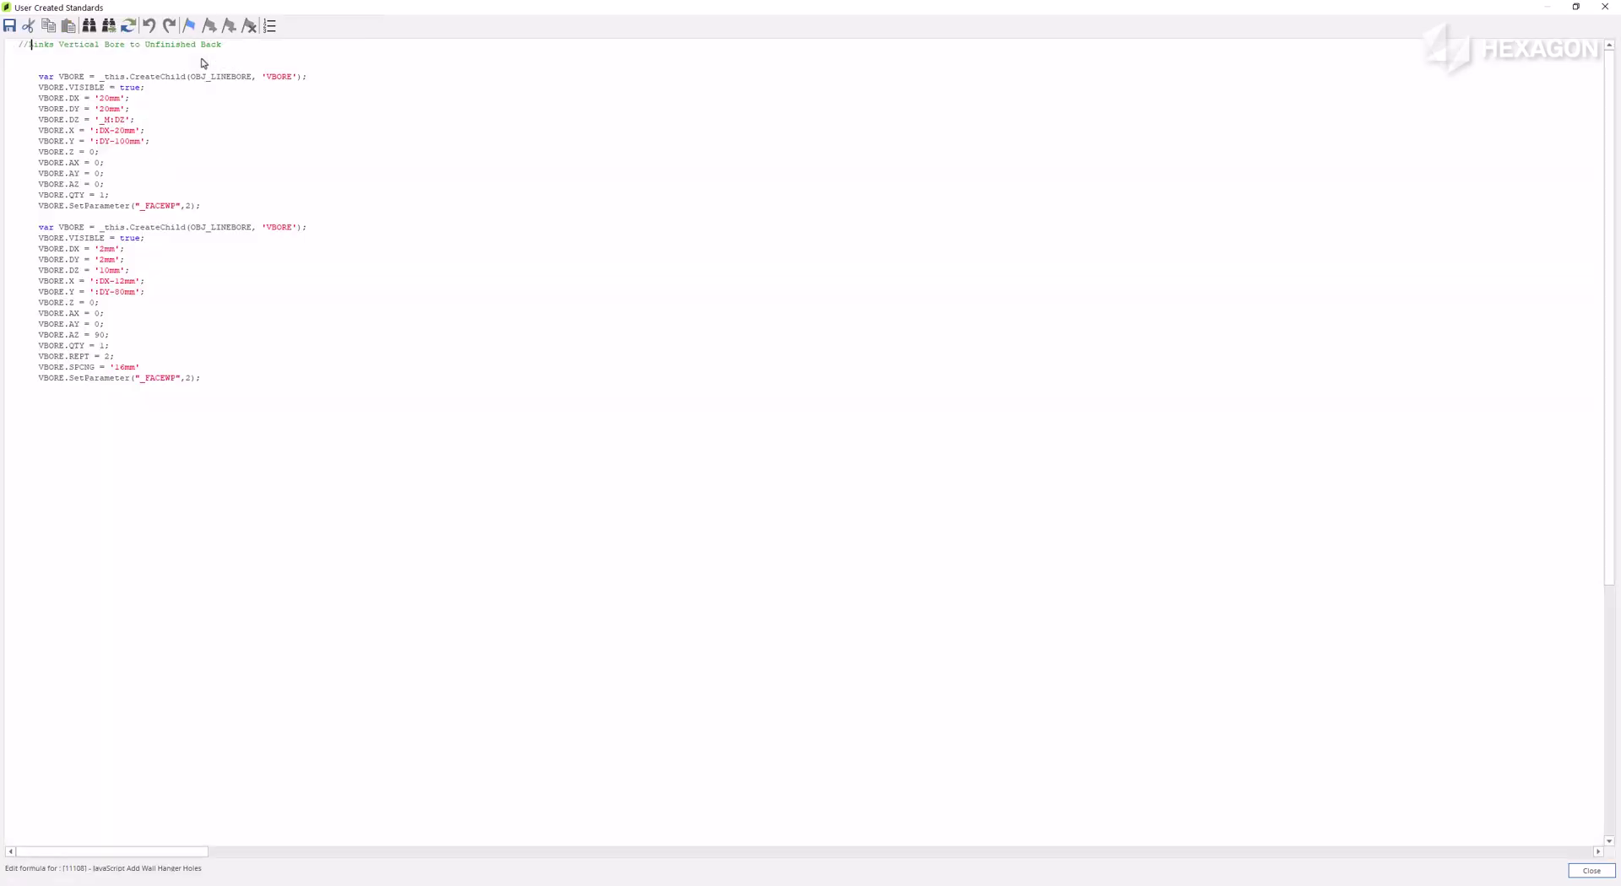
left_click(117, 59)
key("Return")
key("Return")
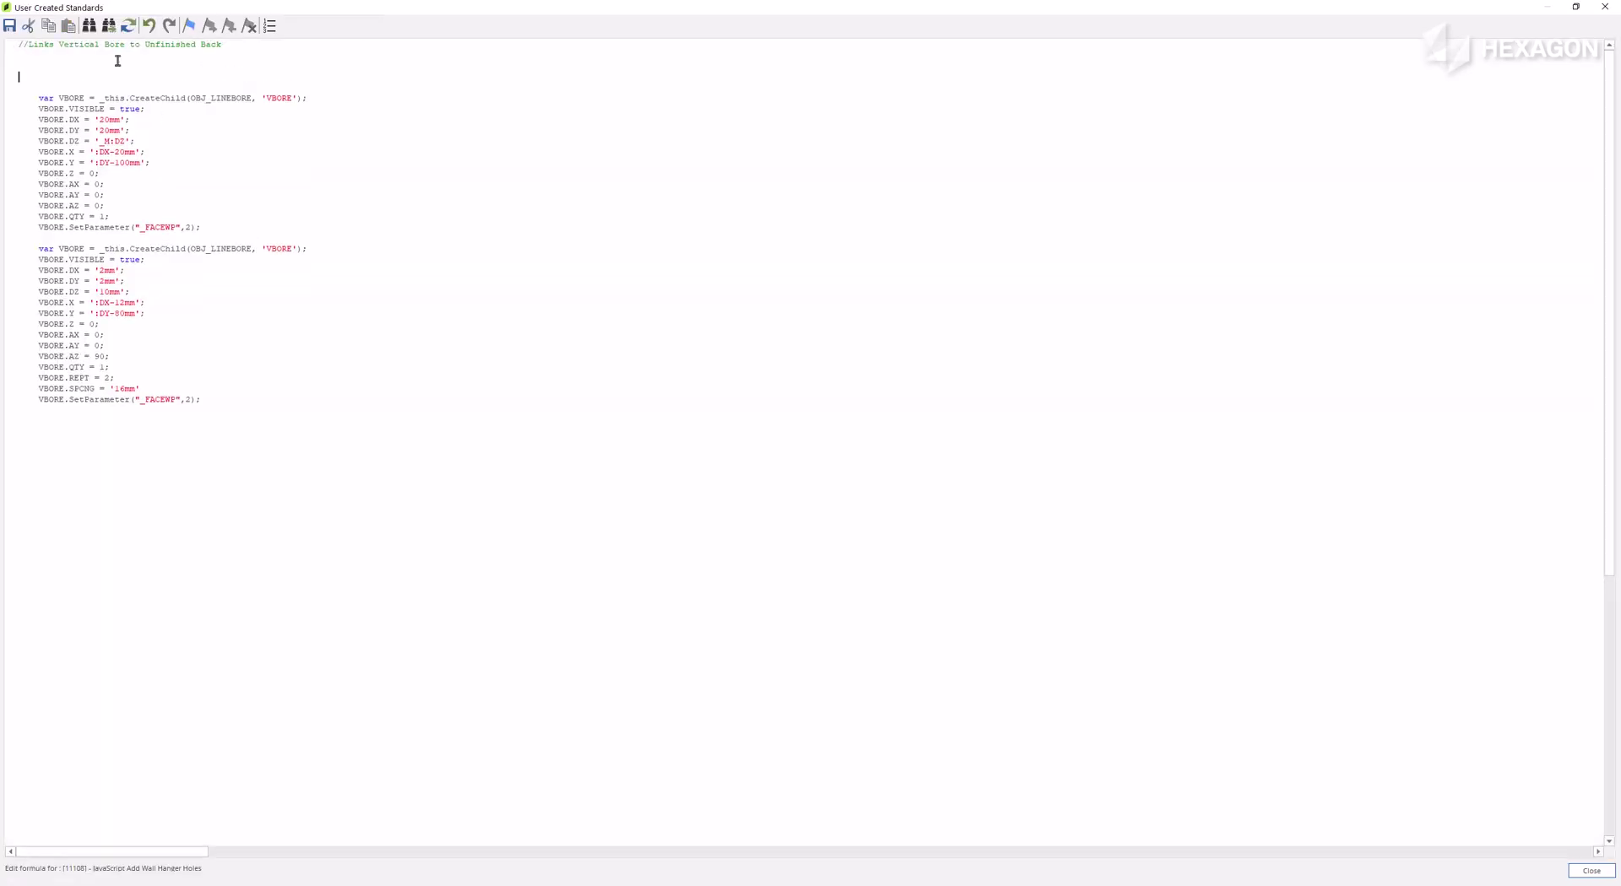
type("if(_cab.CLA")
type("SS == ASM_CLASS_UPPER) {")
key("Return")
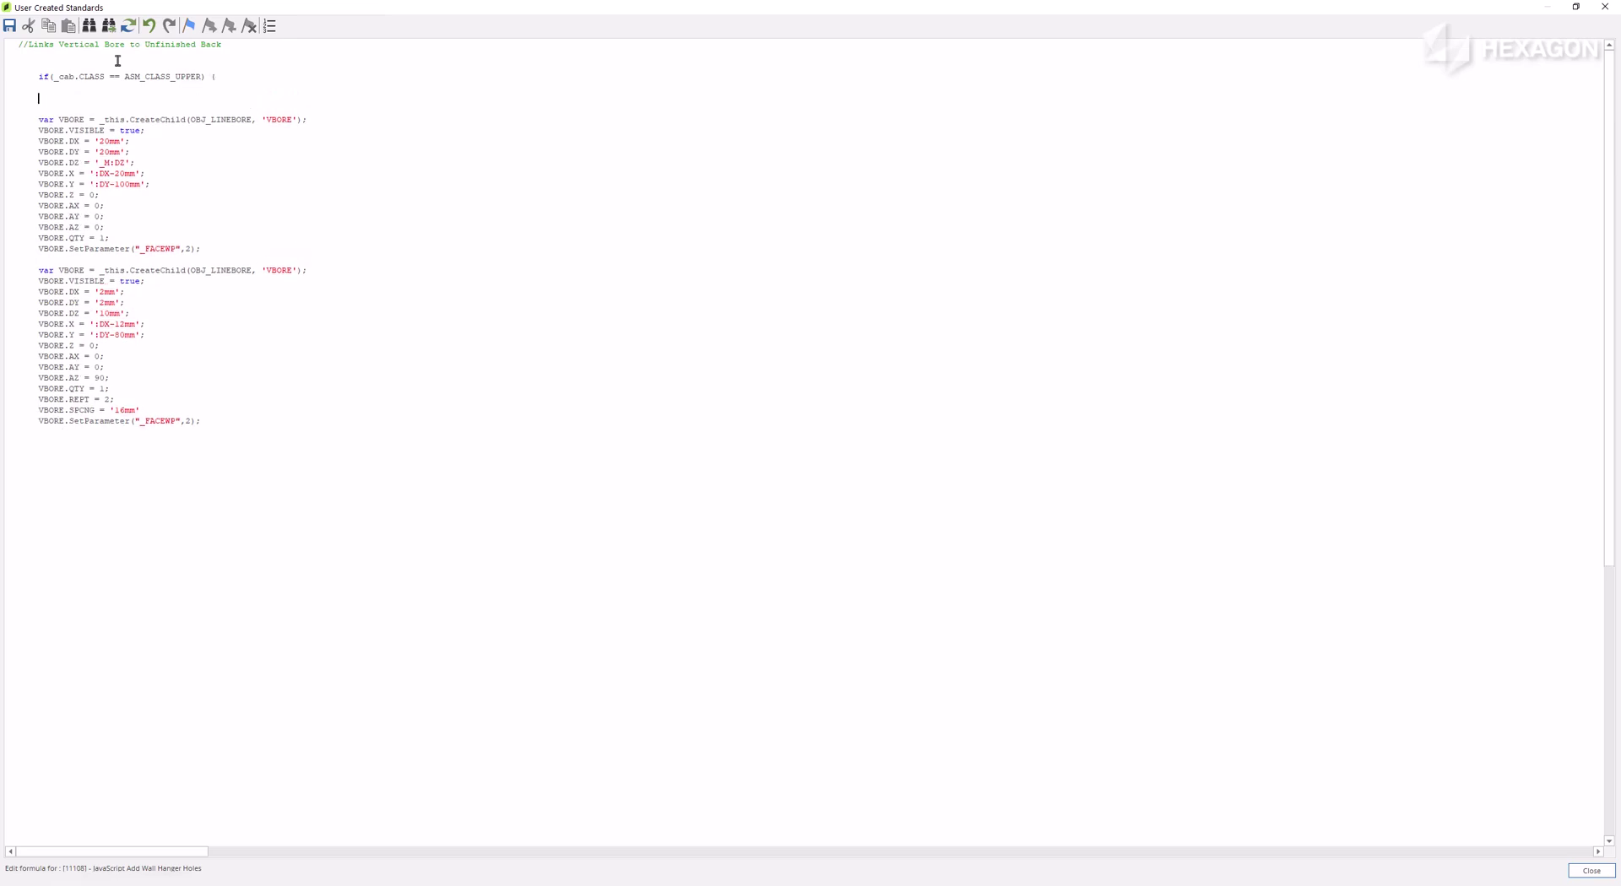
type("if(_cab.TYPE")
type("== ASM_TYPE")
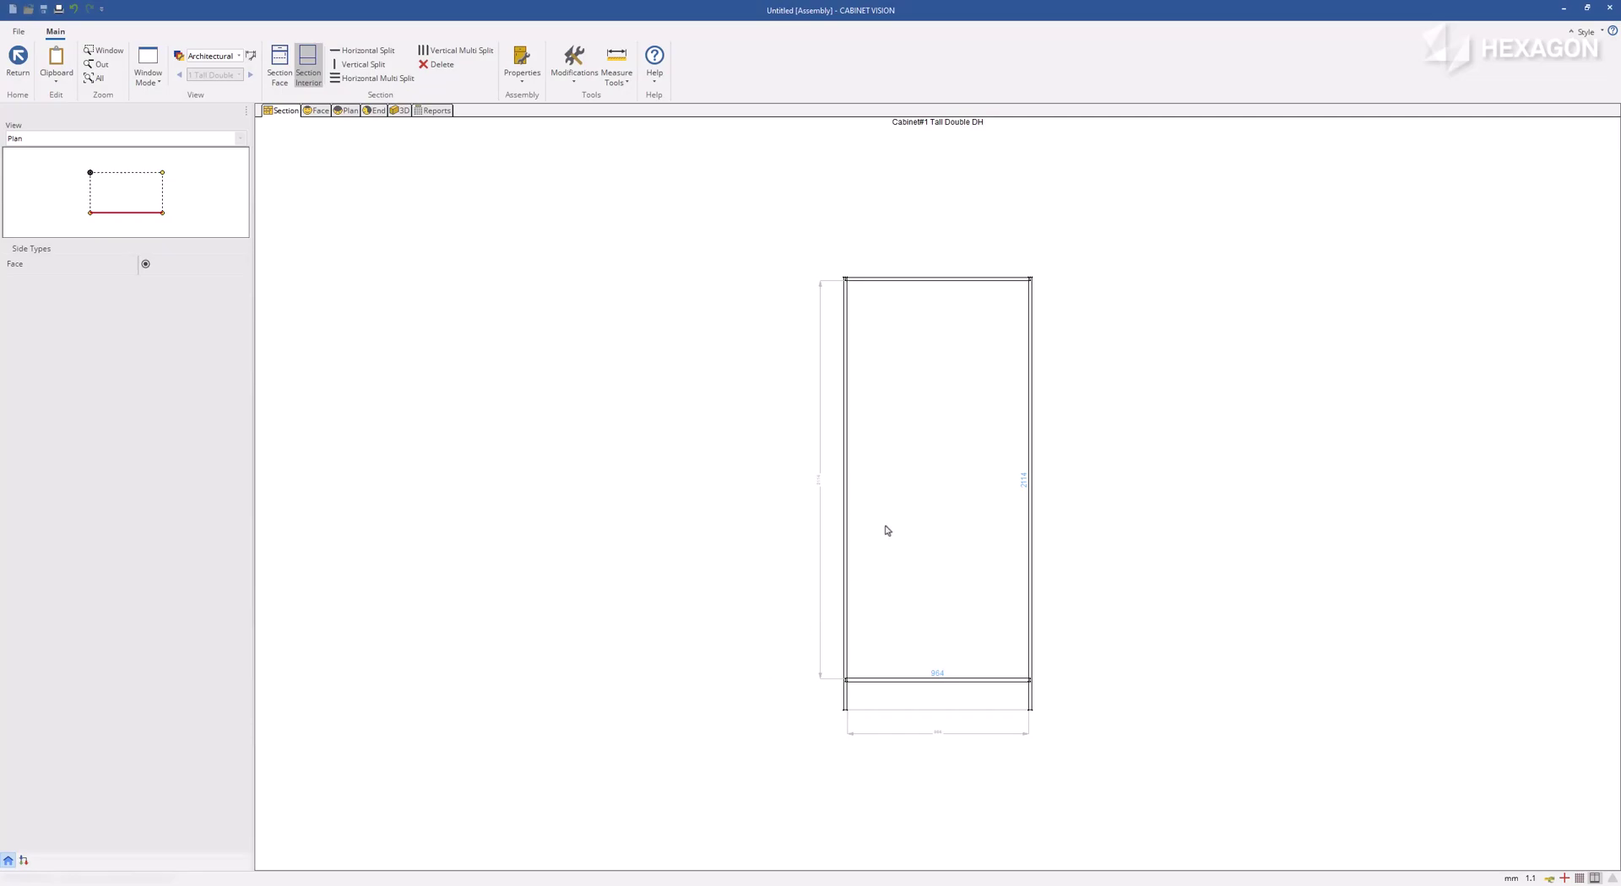
Step: Split the tall cabinet's interior opening vertically into three equal columns
left_click(886, 529)
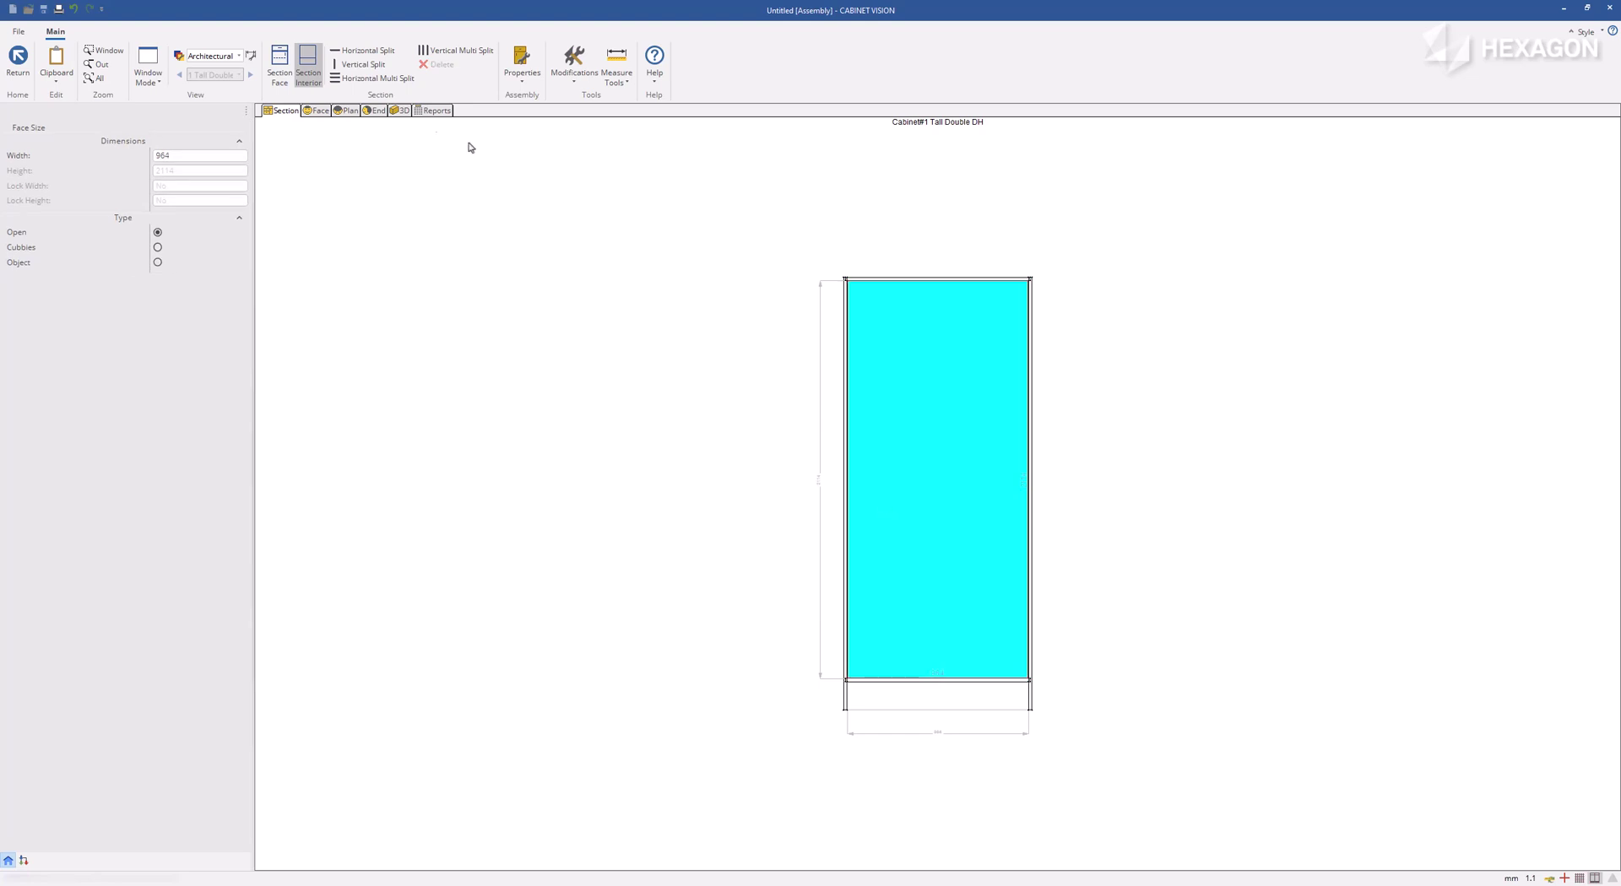
left_click(456, 52)
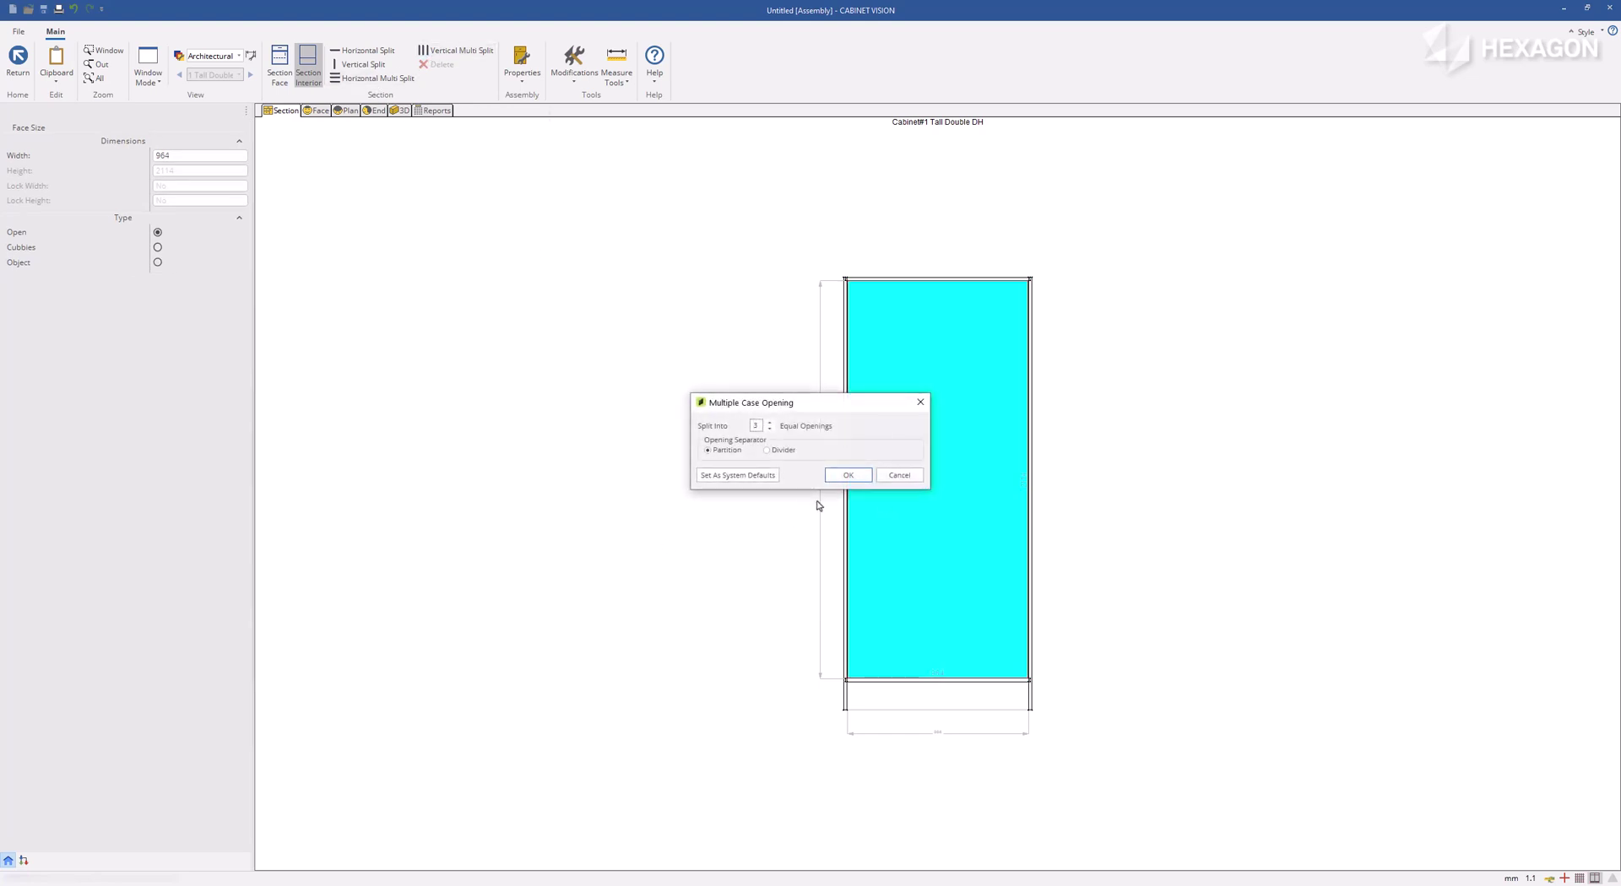
left_click(846, 477)
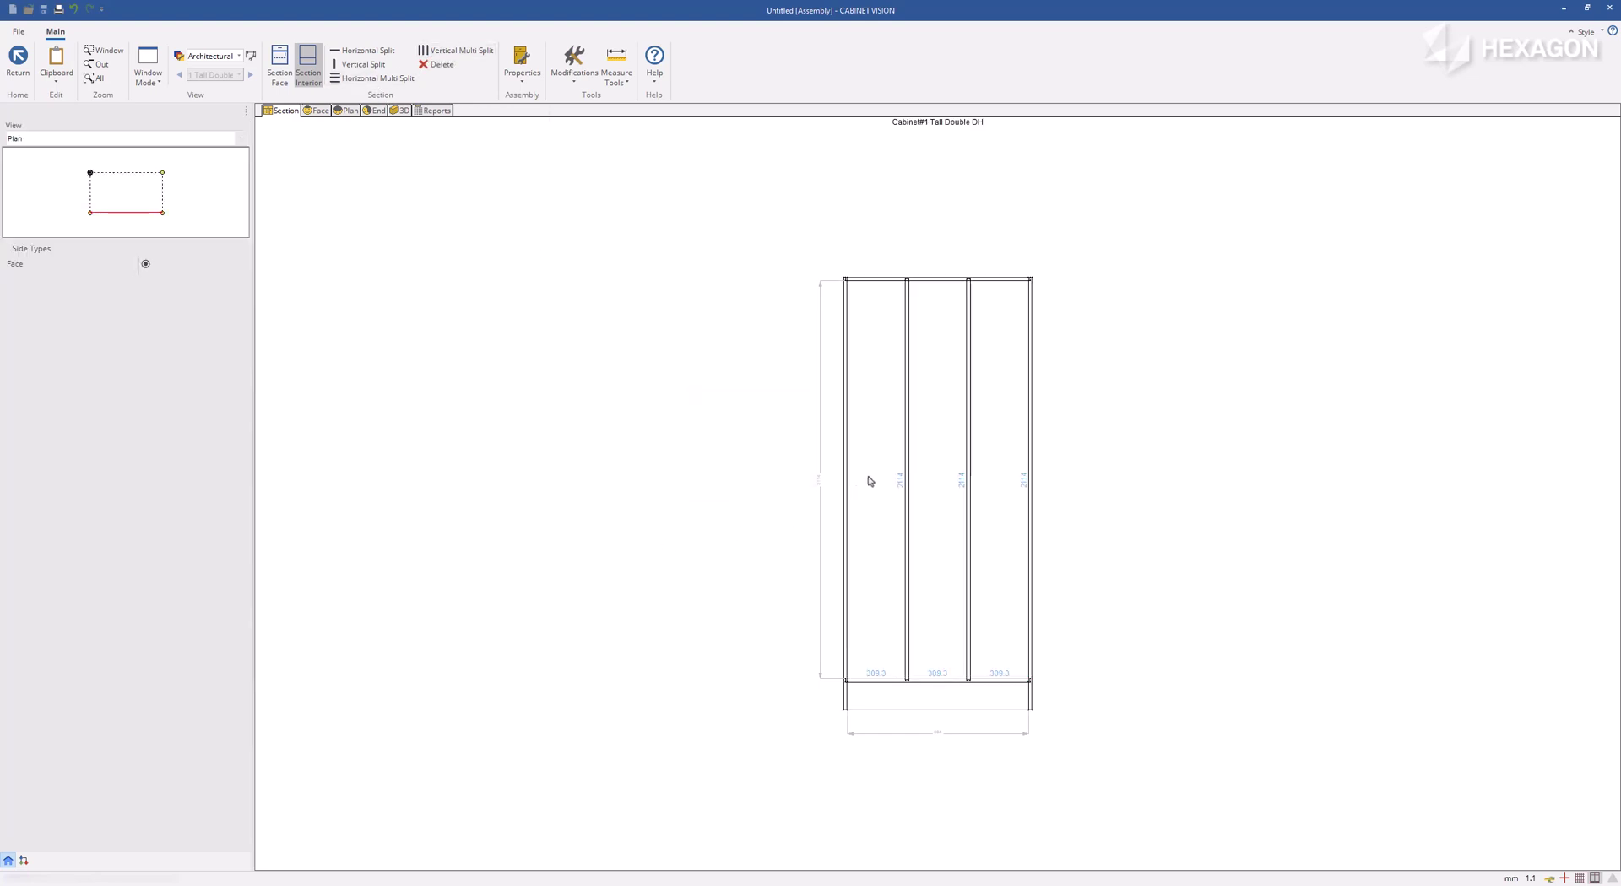
Step: Split the left, middle and right columns into five openings with Fixed Shelf, Adj Shelf and Shelf
left_click(870, 479)
left_click(371, 79)
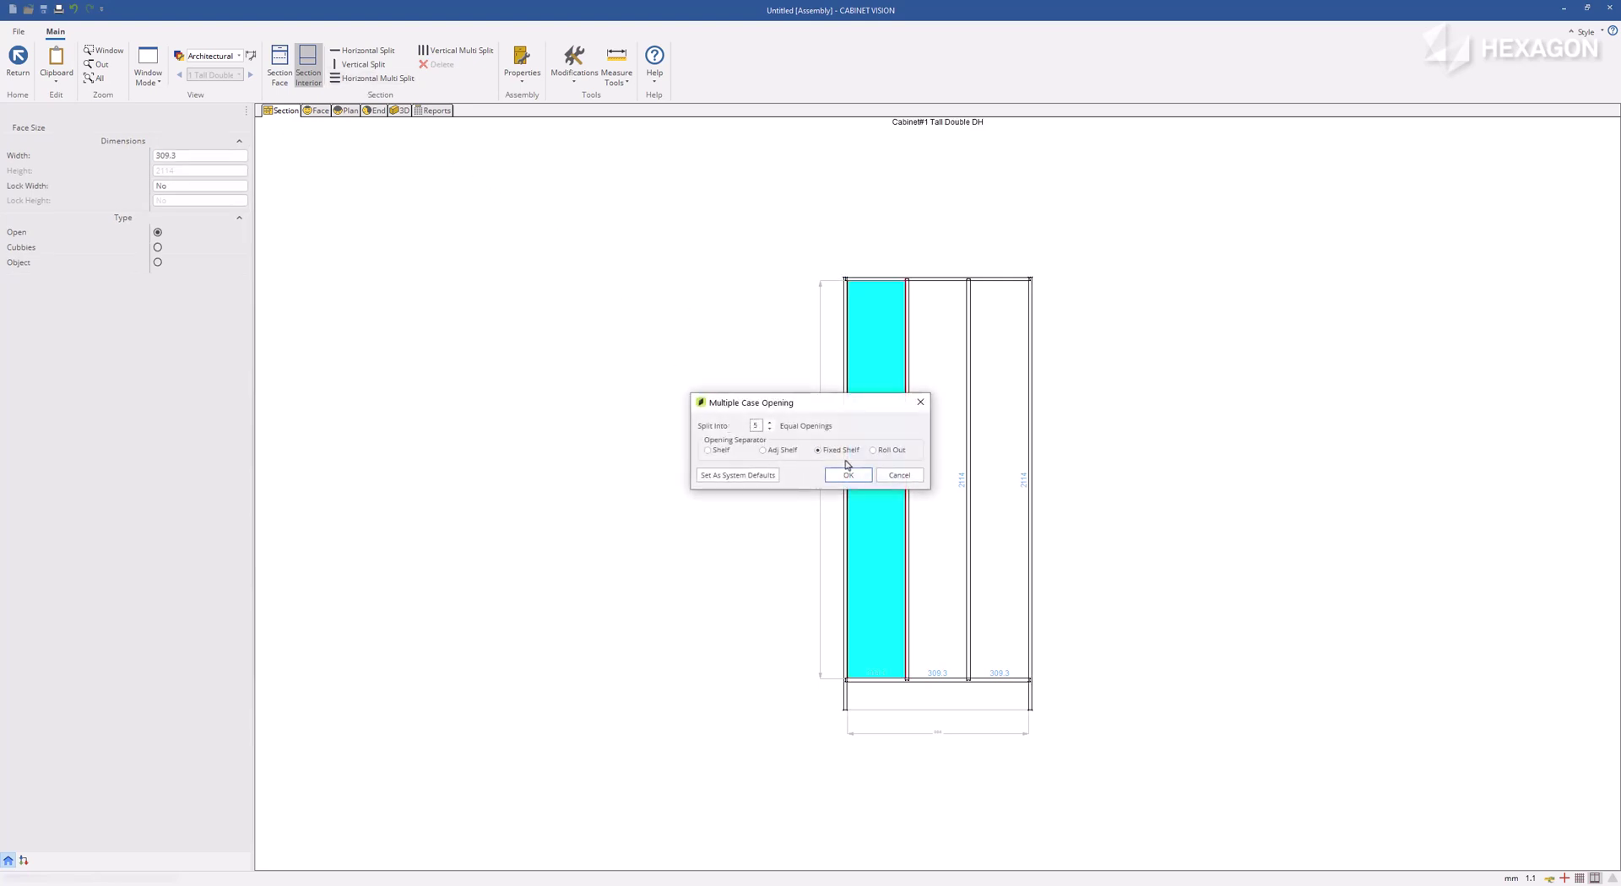
left_click(850, 475)
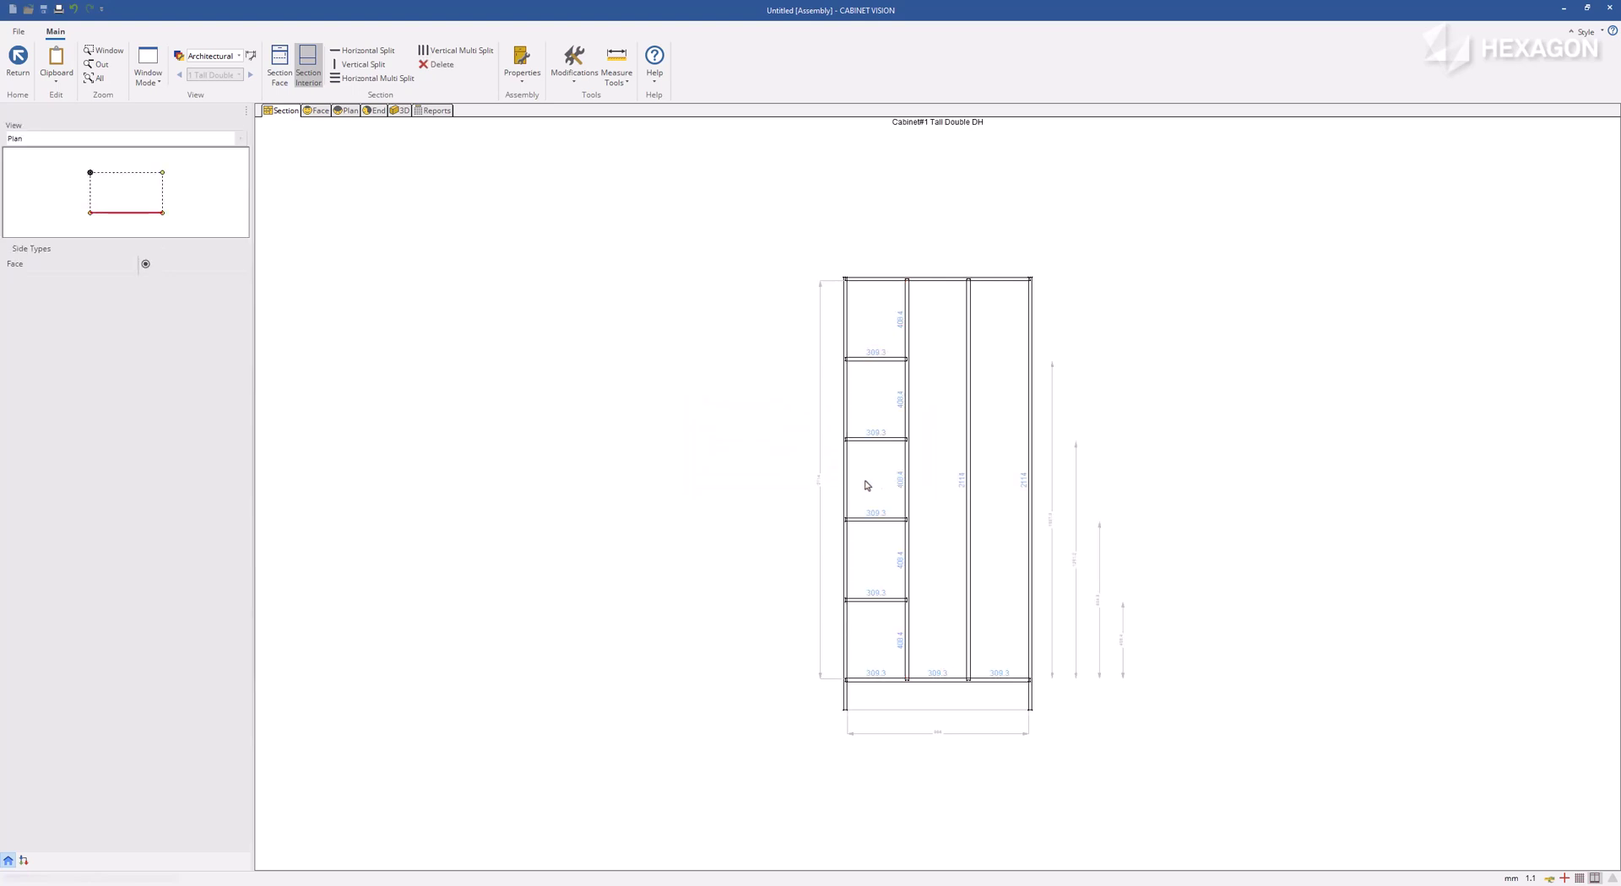
left_click(936, 470)
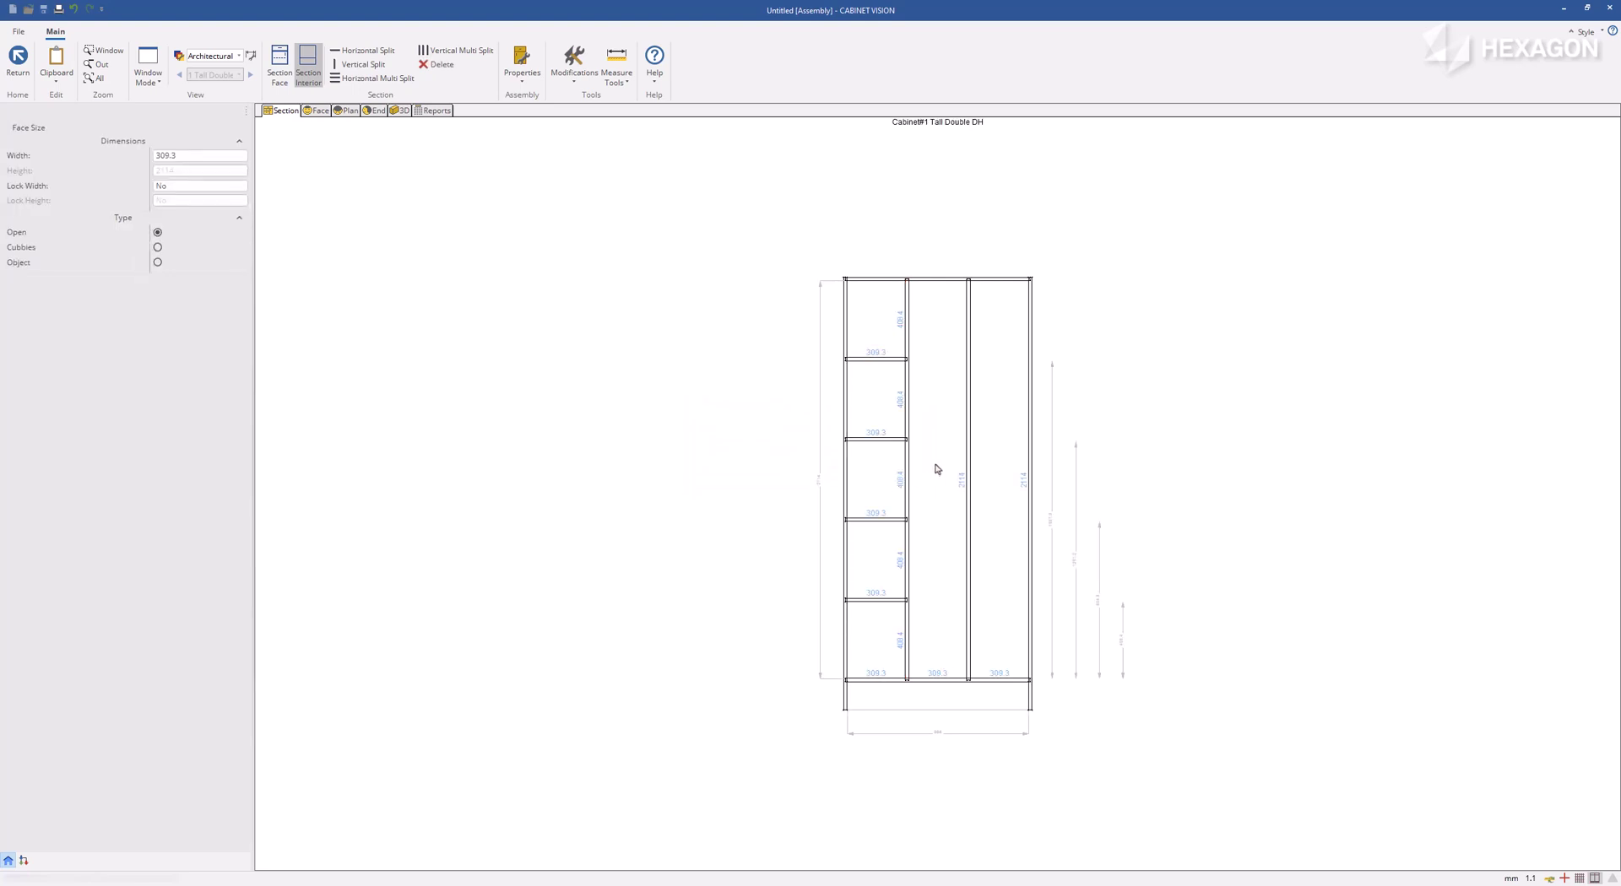
left_click(386, 79)
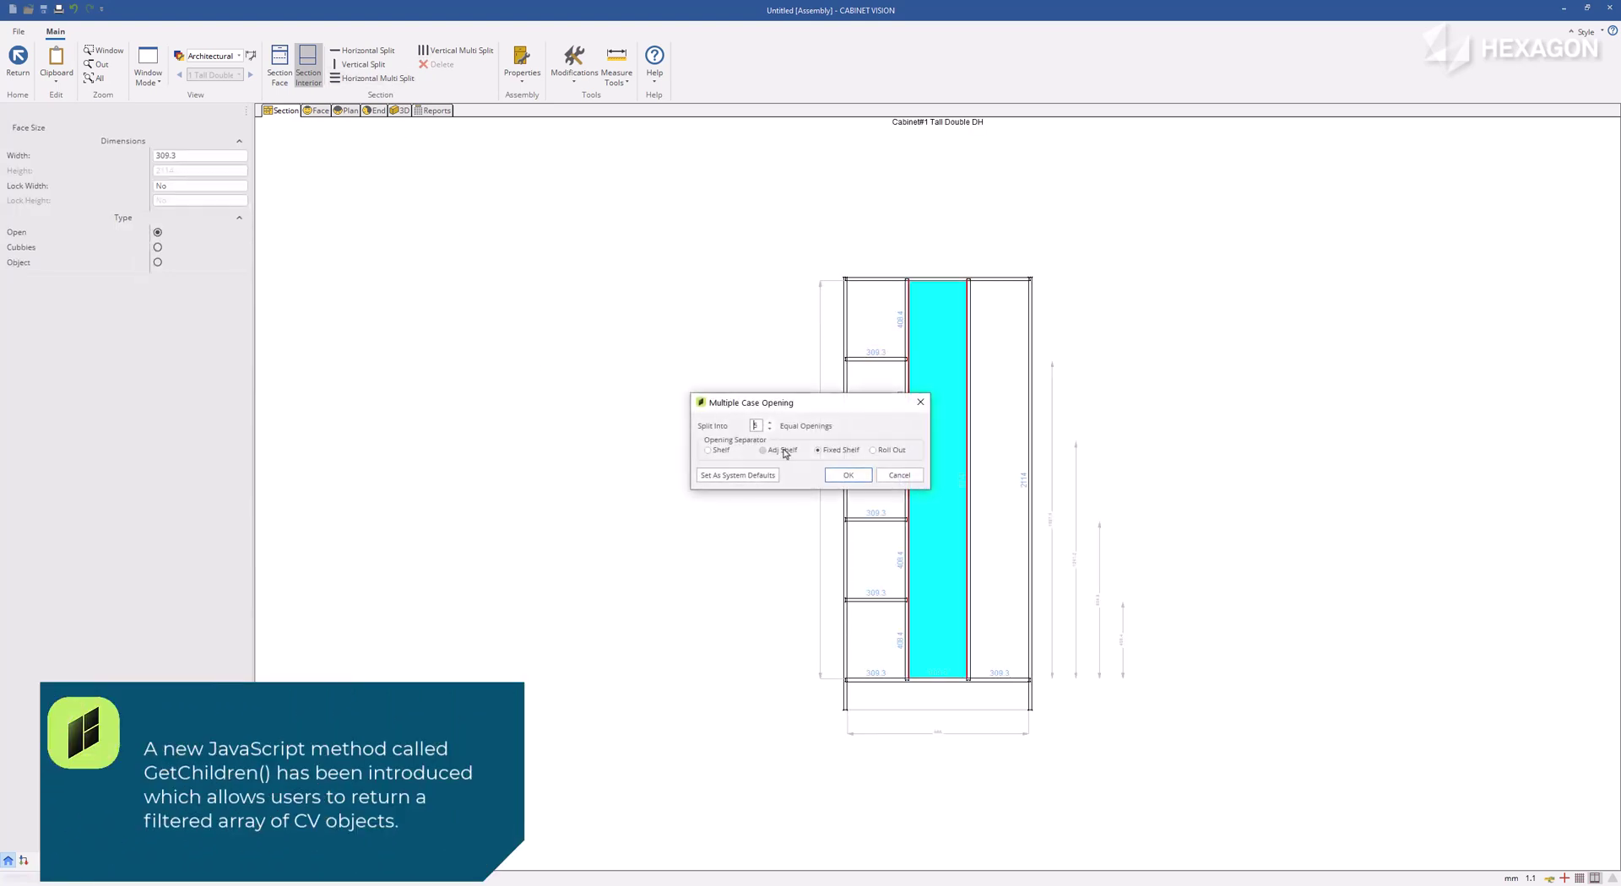
left_click(848, 476)
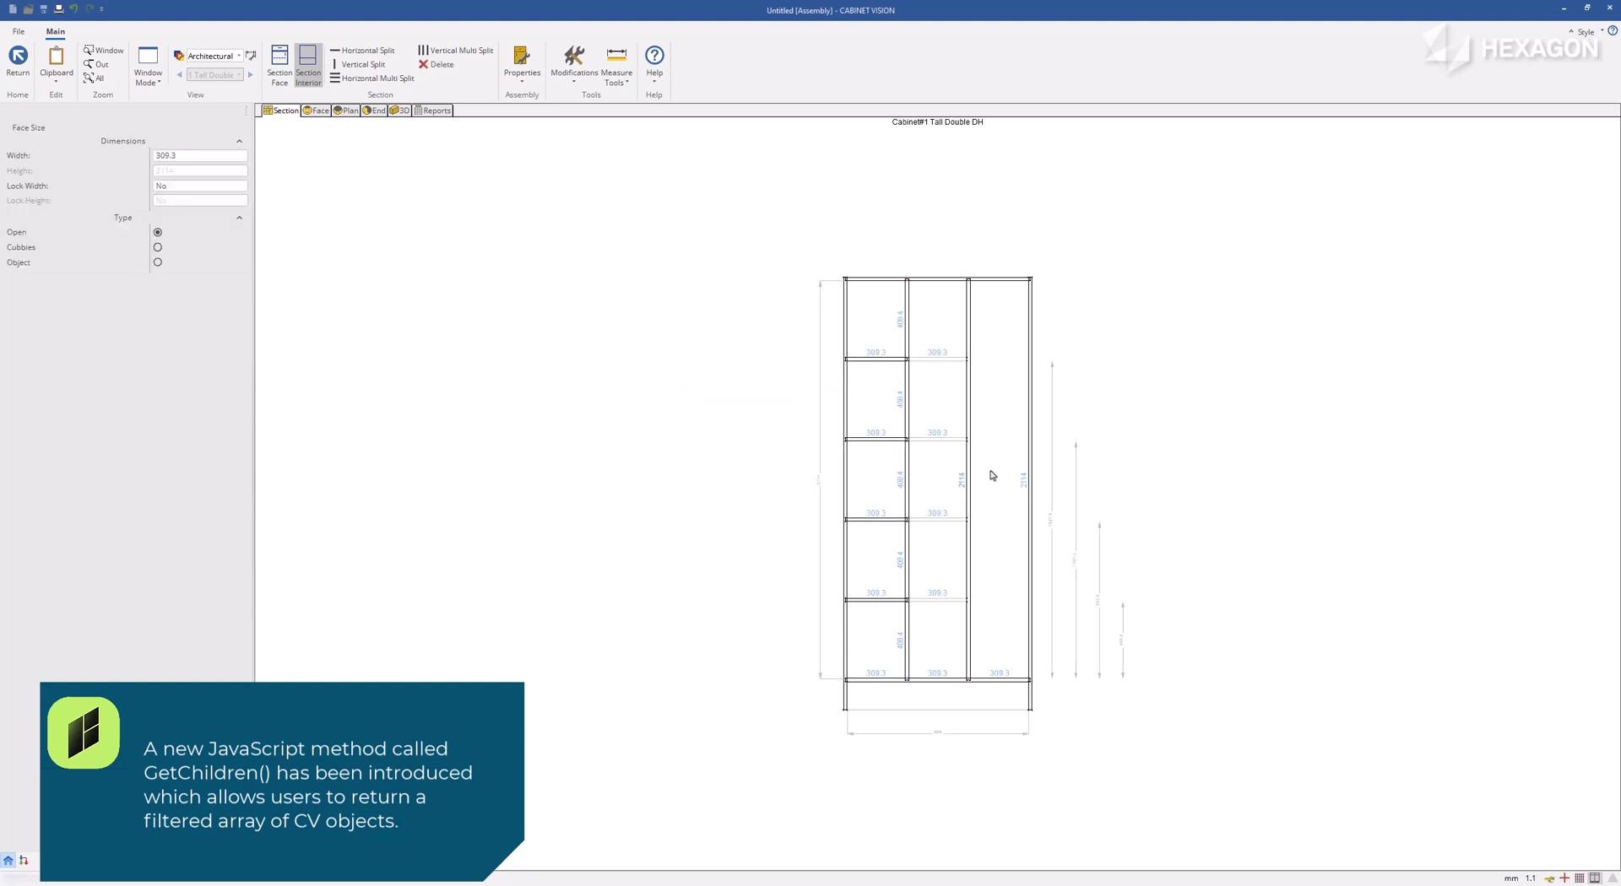
left_click(991, 471)
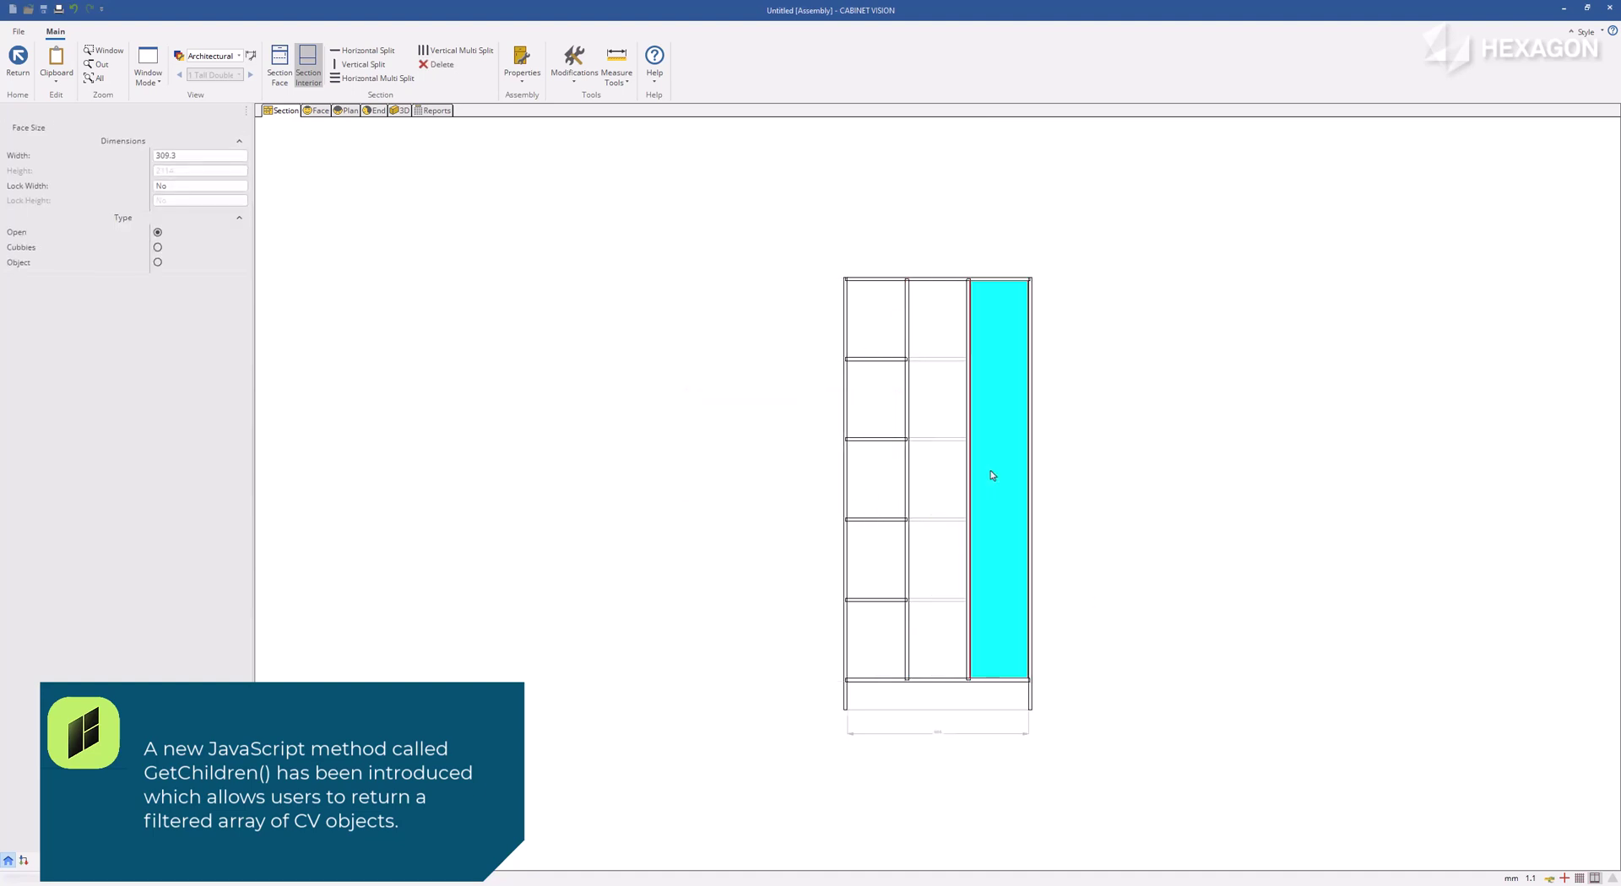
left_click(364, 83)
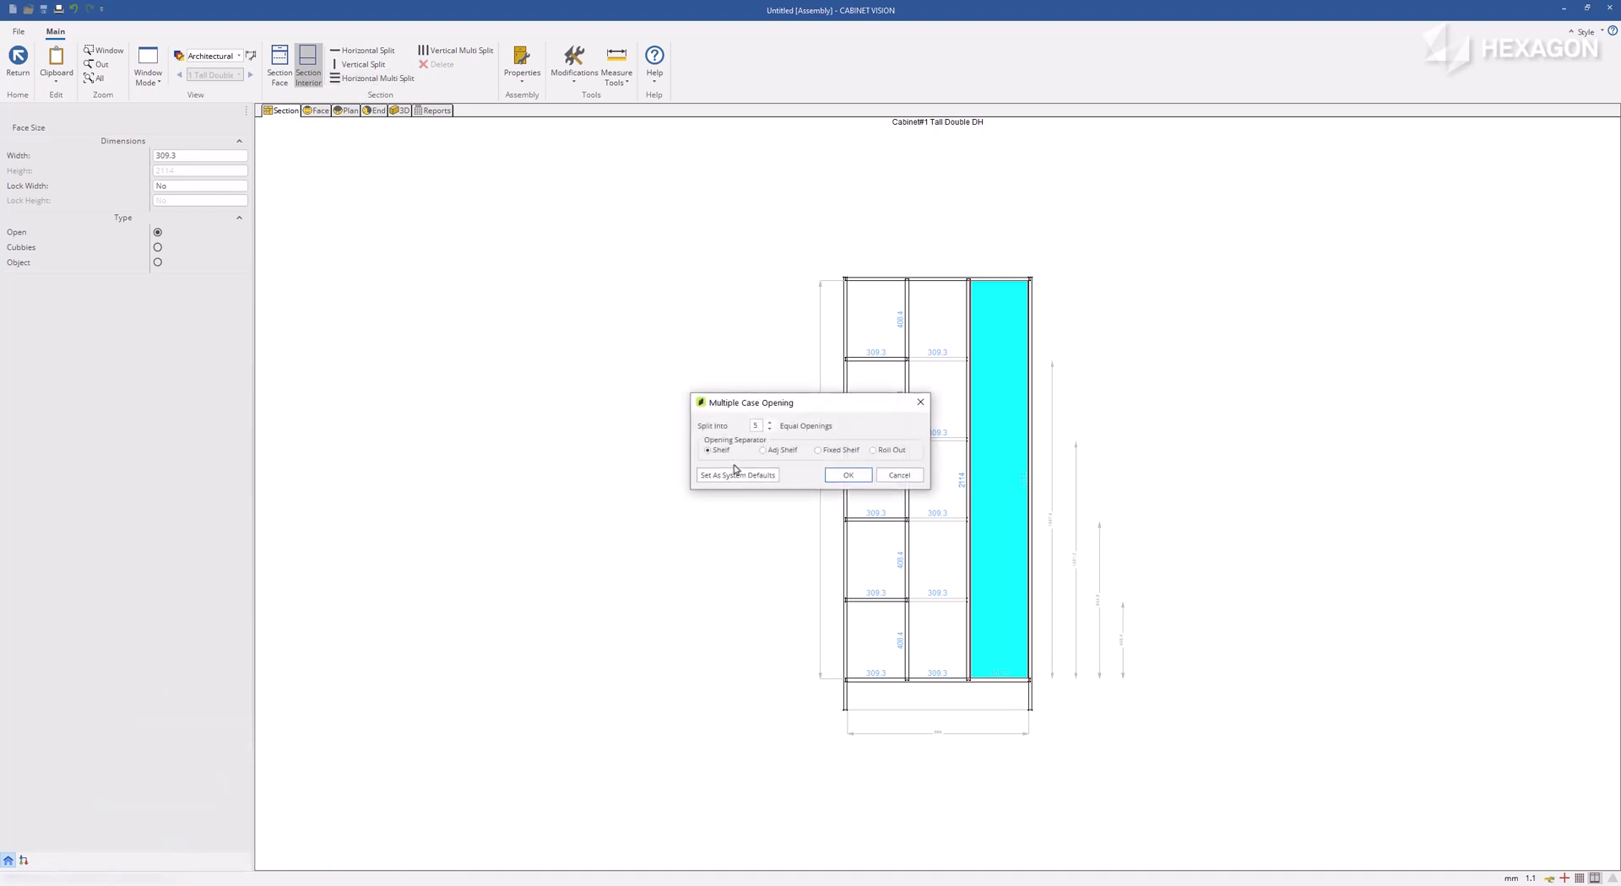
left_click(847, 477)
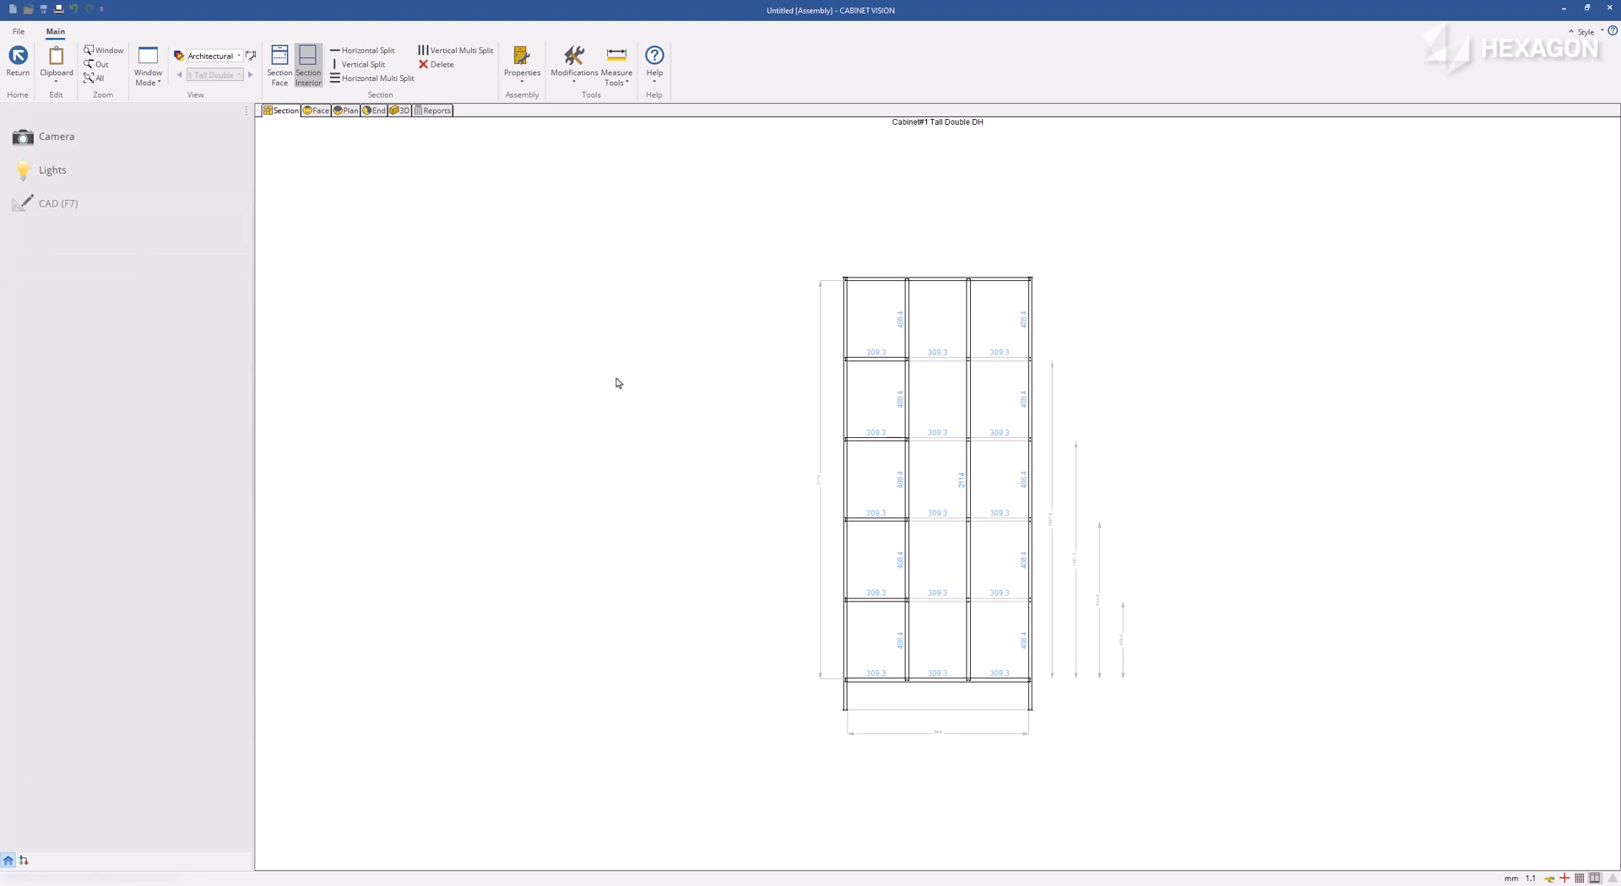
Step: Review the Shelf, Adjustable Shelf and Fixed Shelf rows in the parts report, then return to 3D
key("F4")
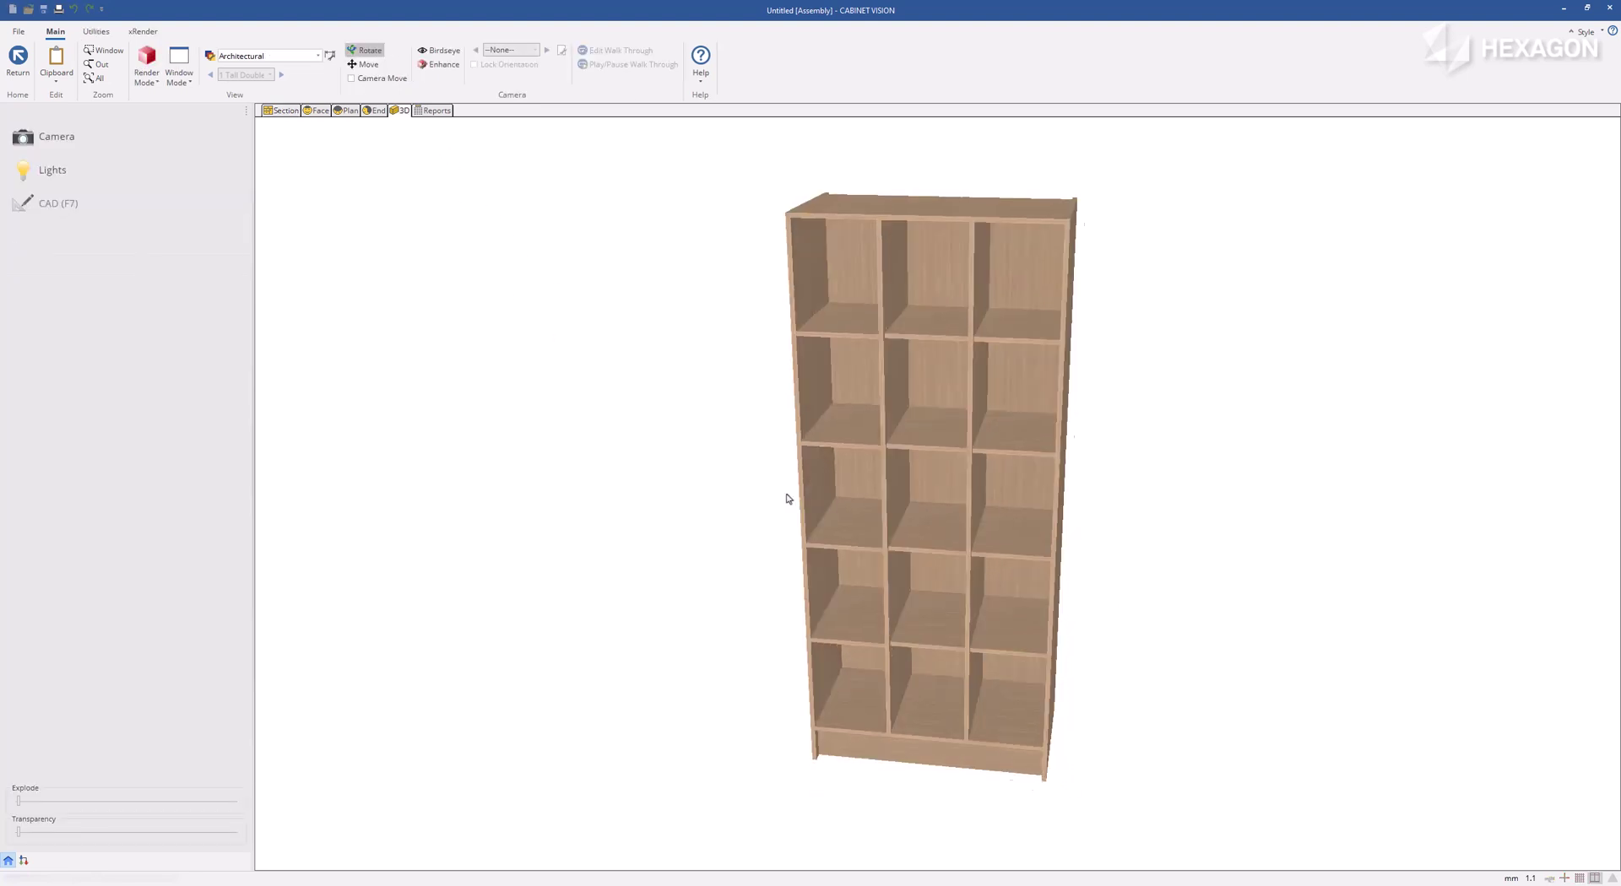
left_click(436, 111)
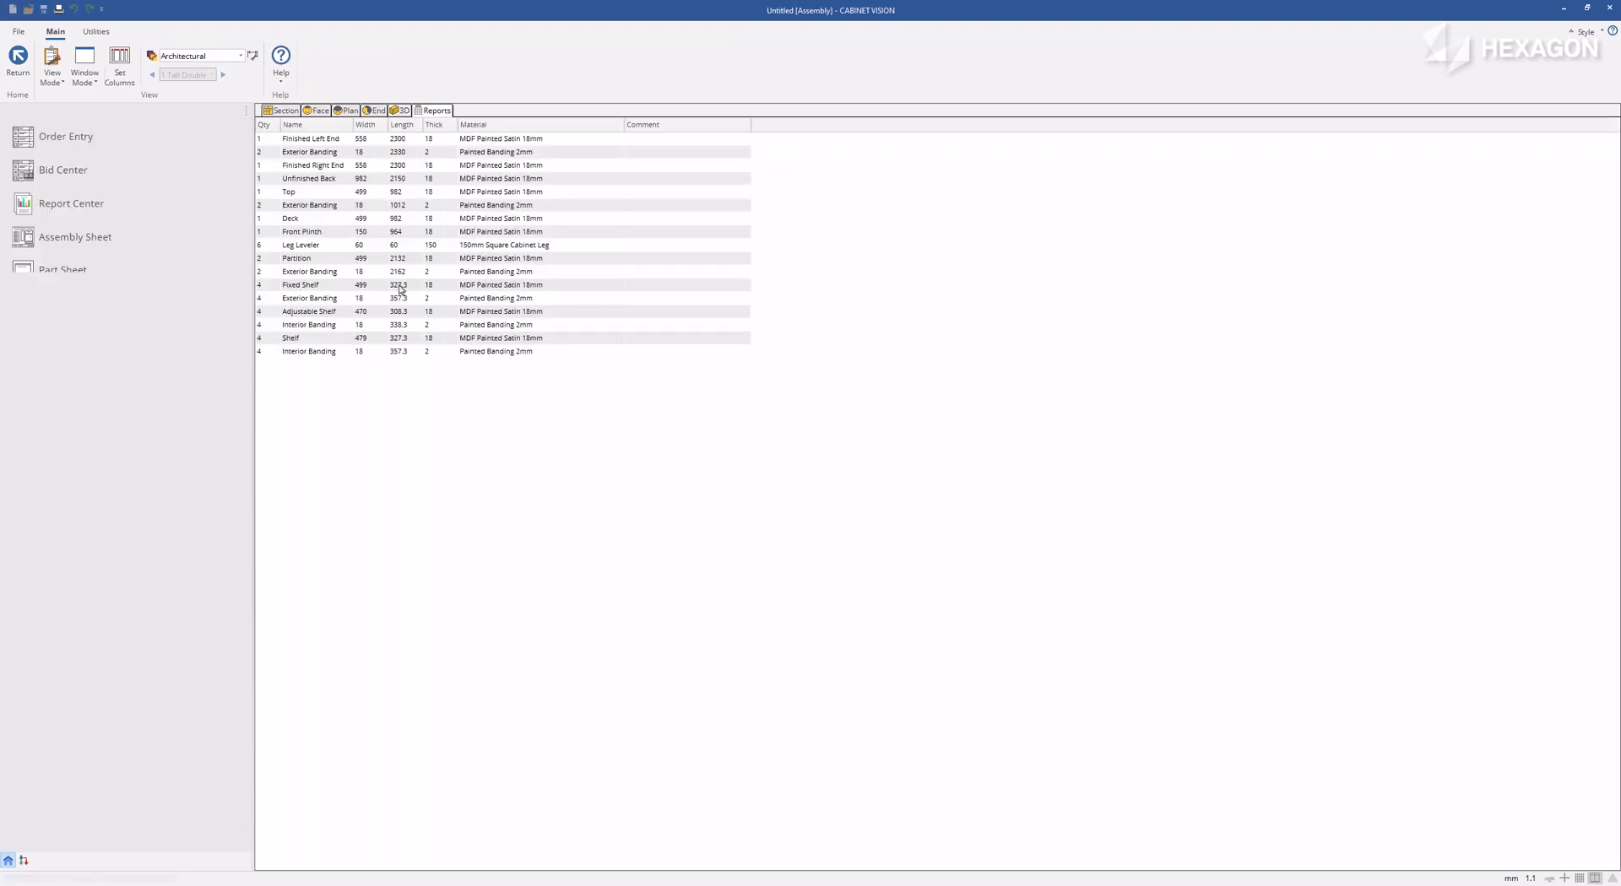
left_click(267, 342)
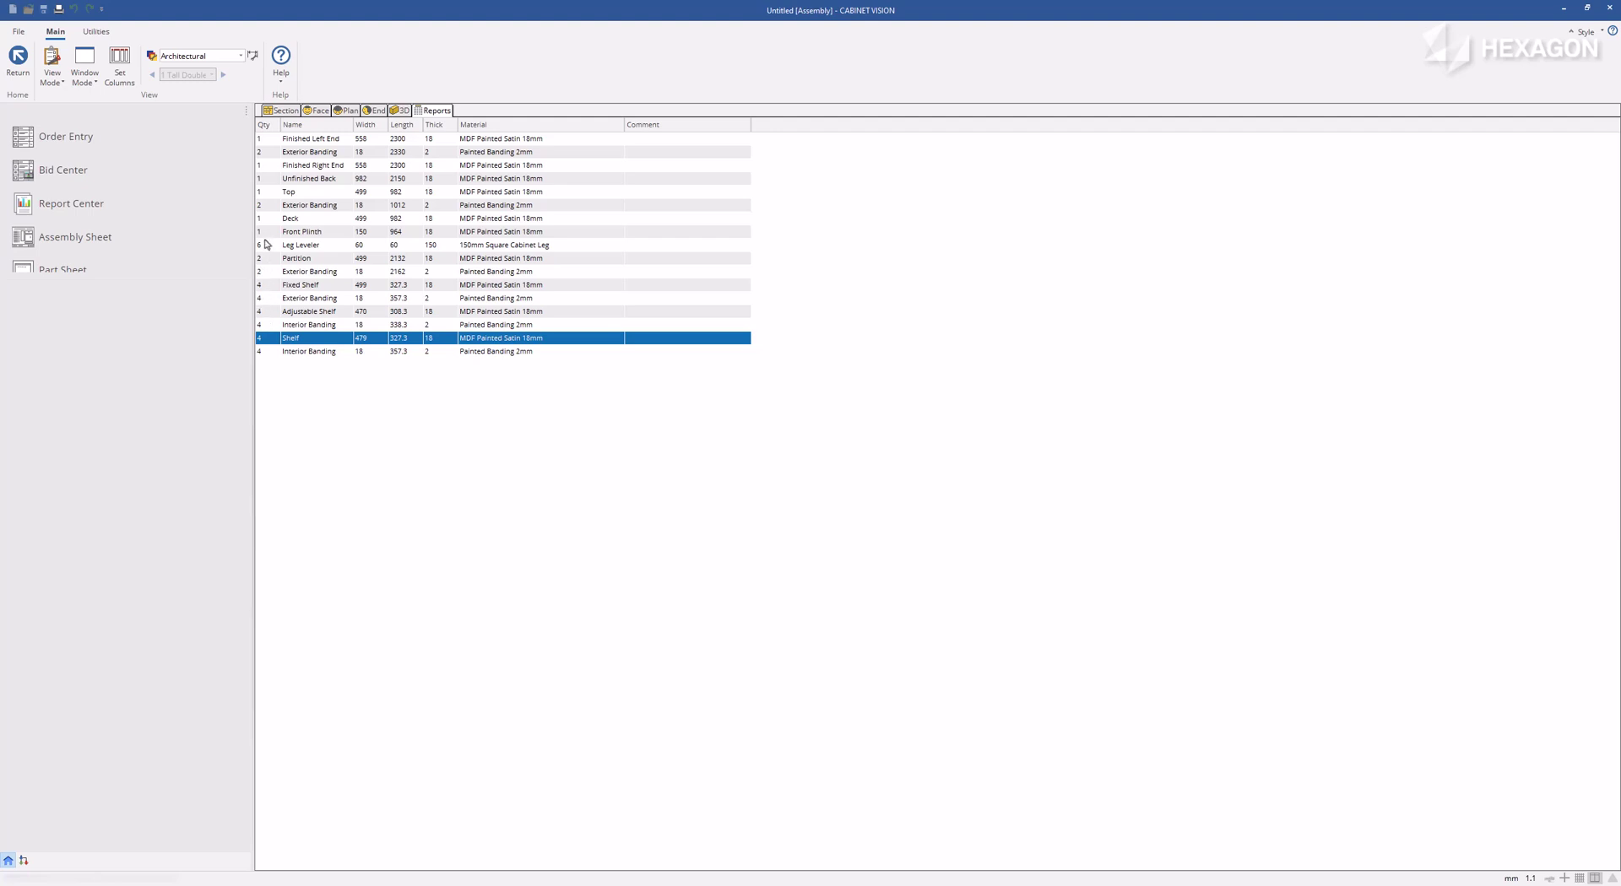
left_click(267, 311)
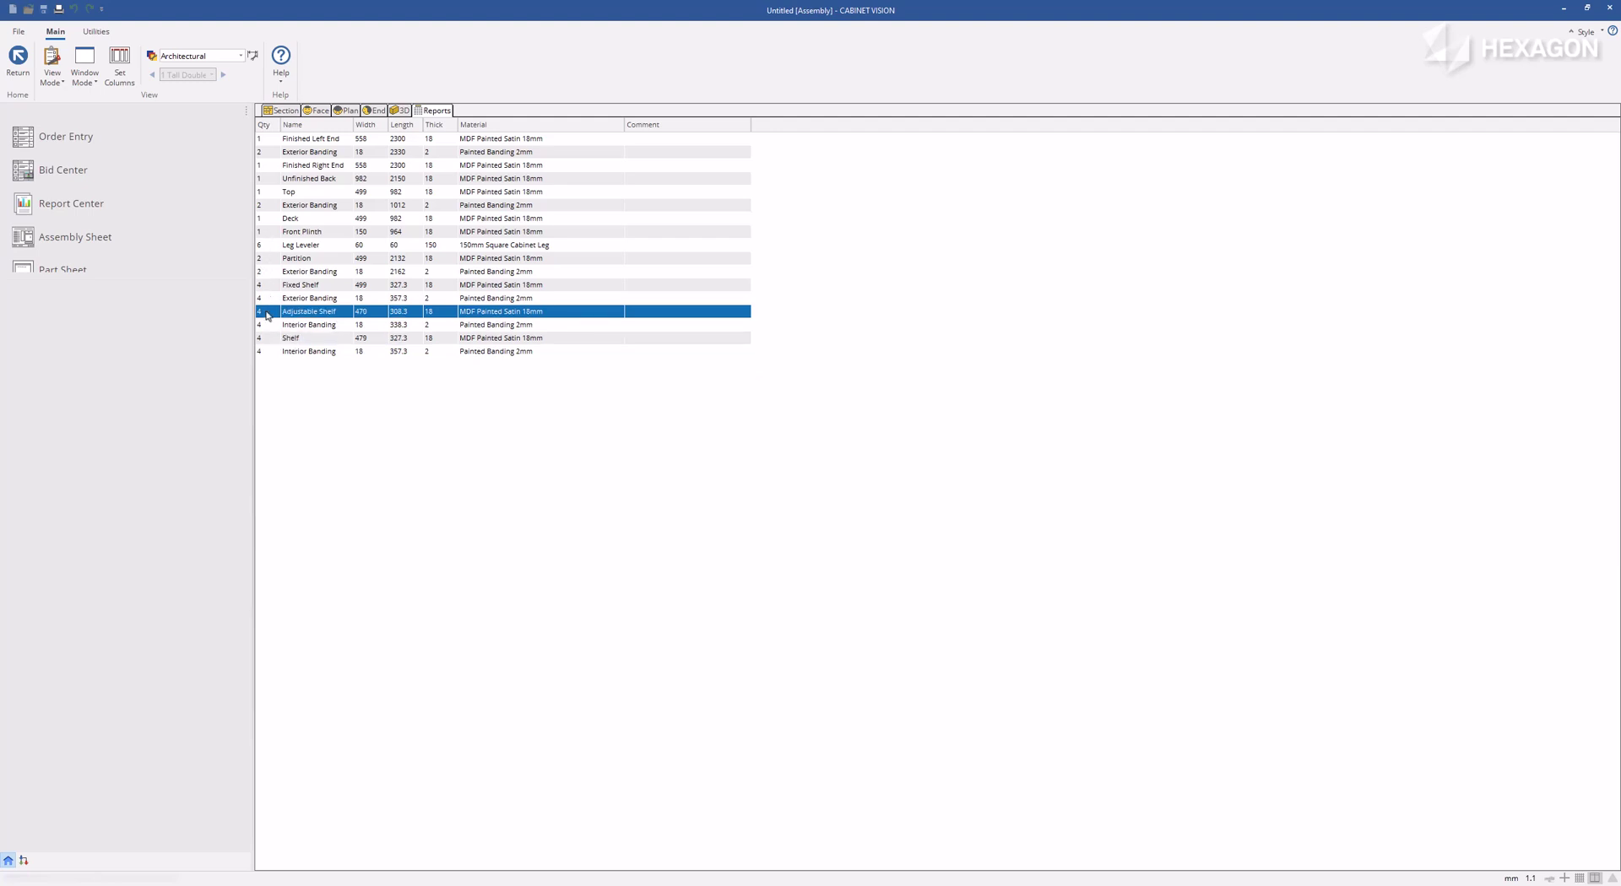
left_click(267, 287)
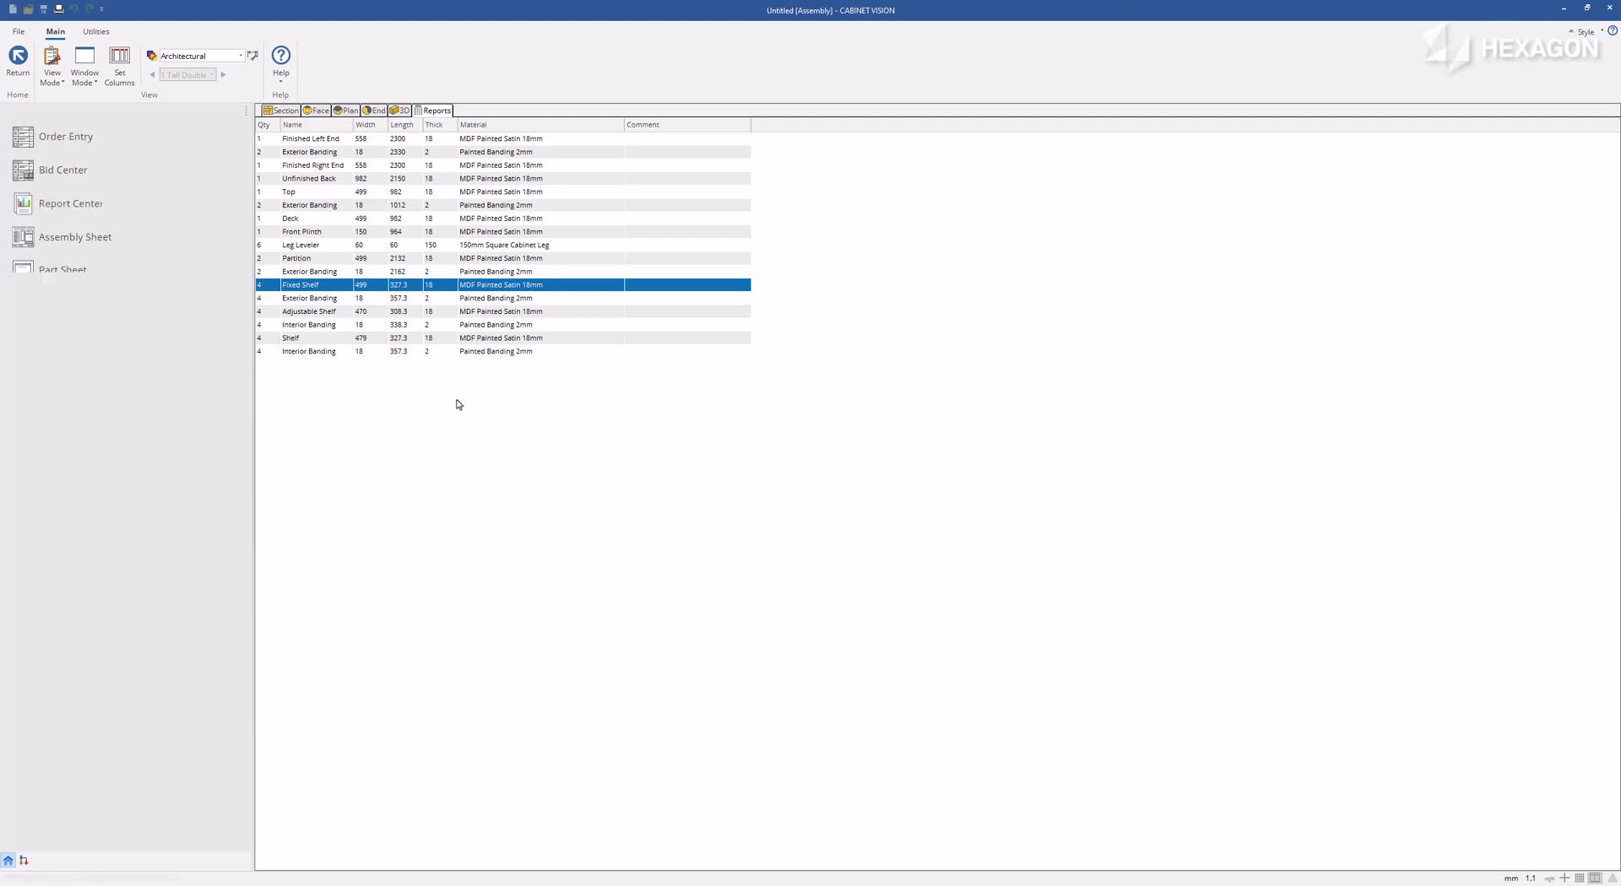
key("3")
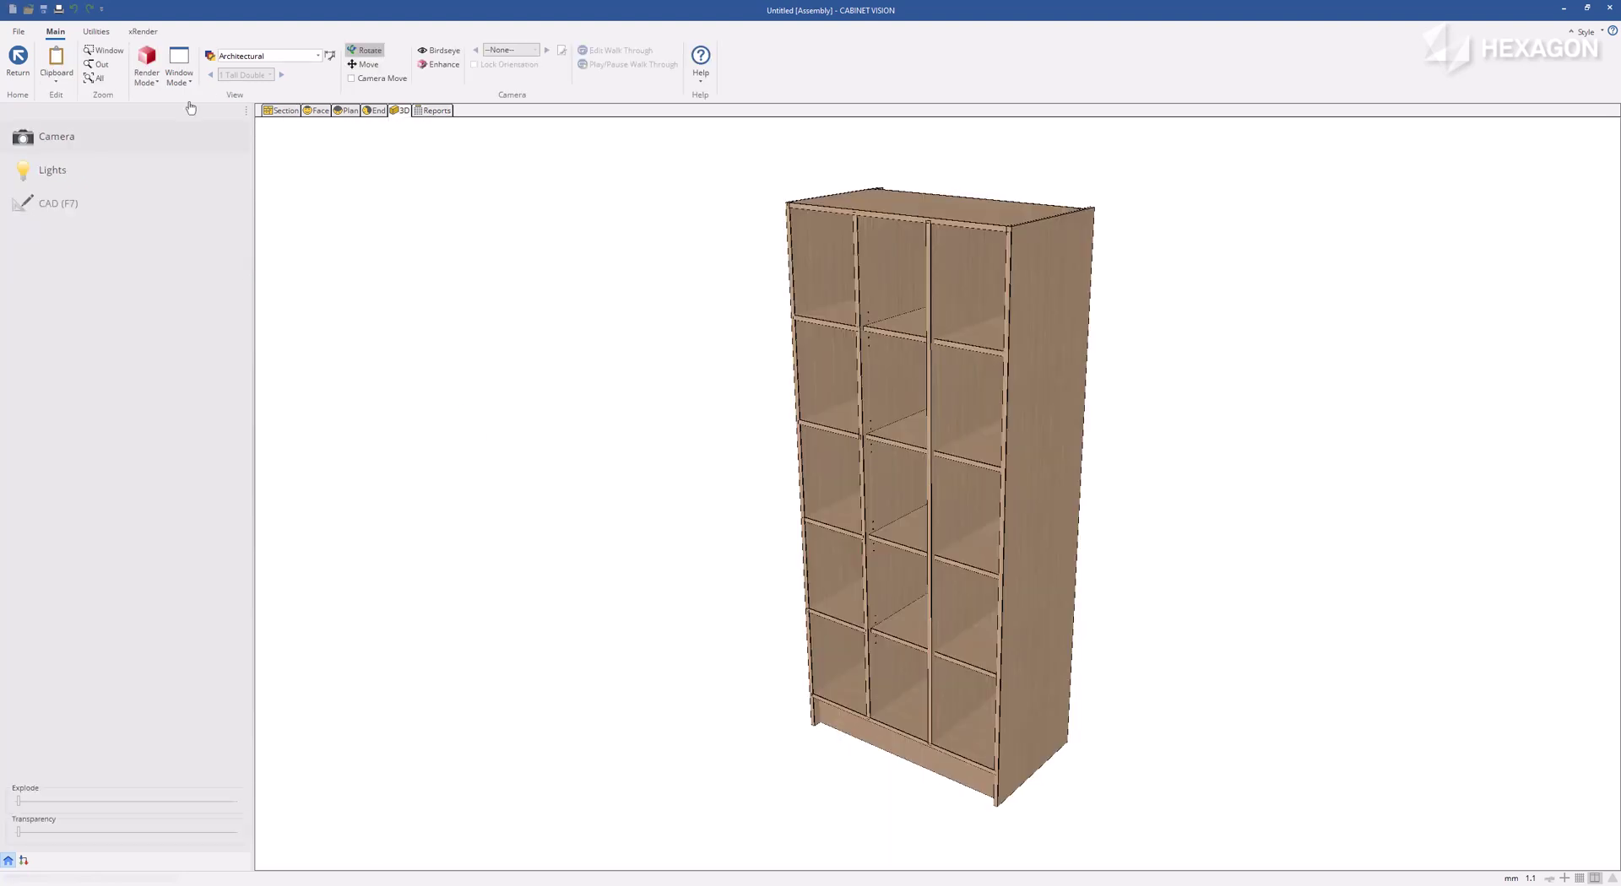
Step: Open Utilities > User Created Standards and select the Modify Interior Finishes script
left_click(96, 31)
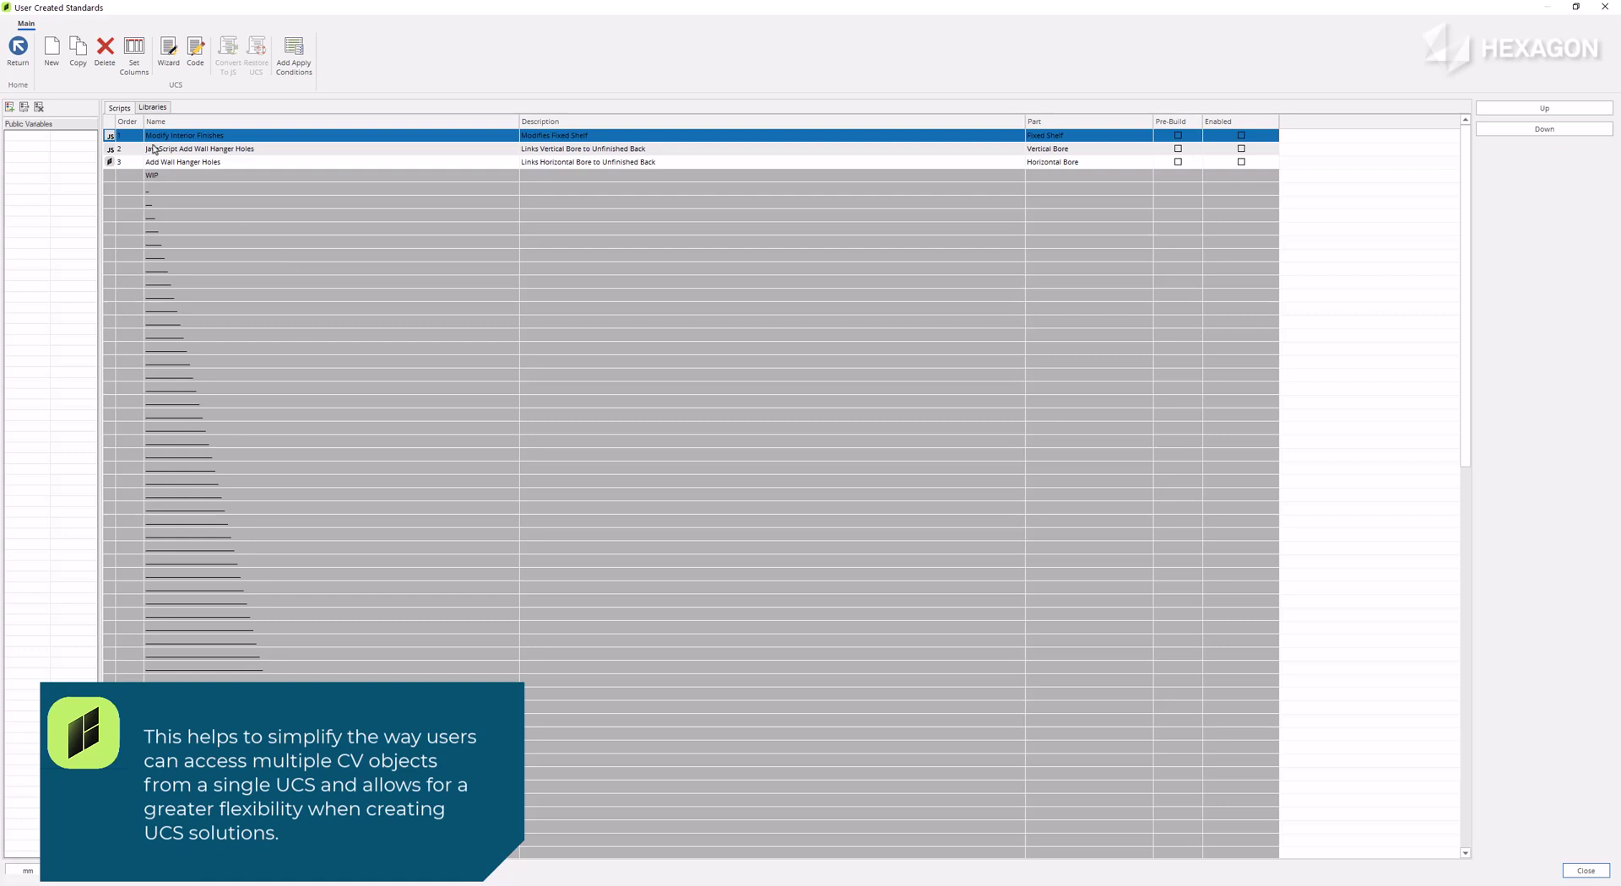
left_click(153, 141)
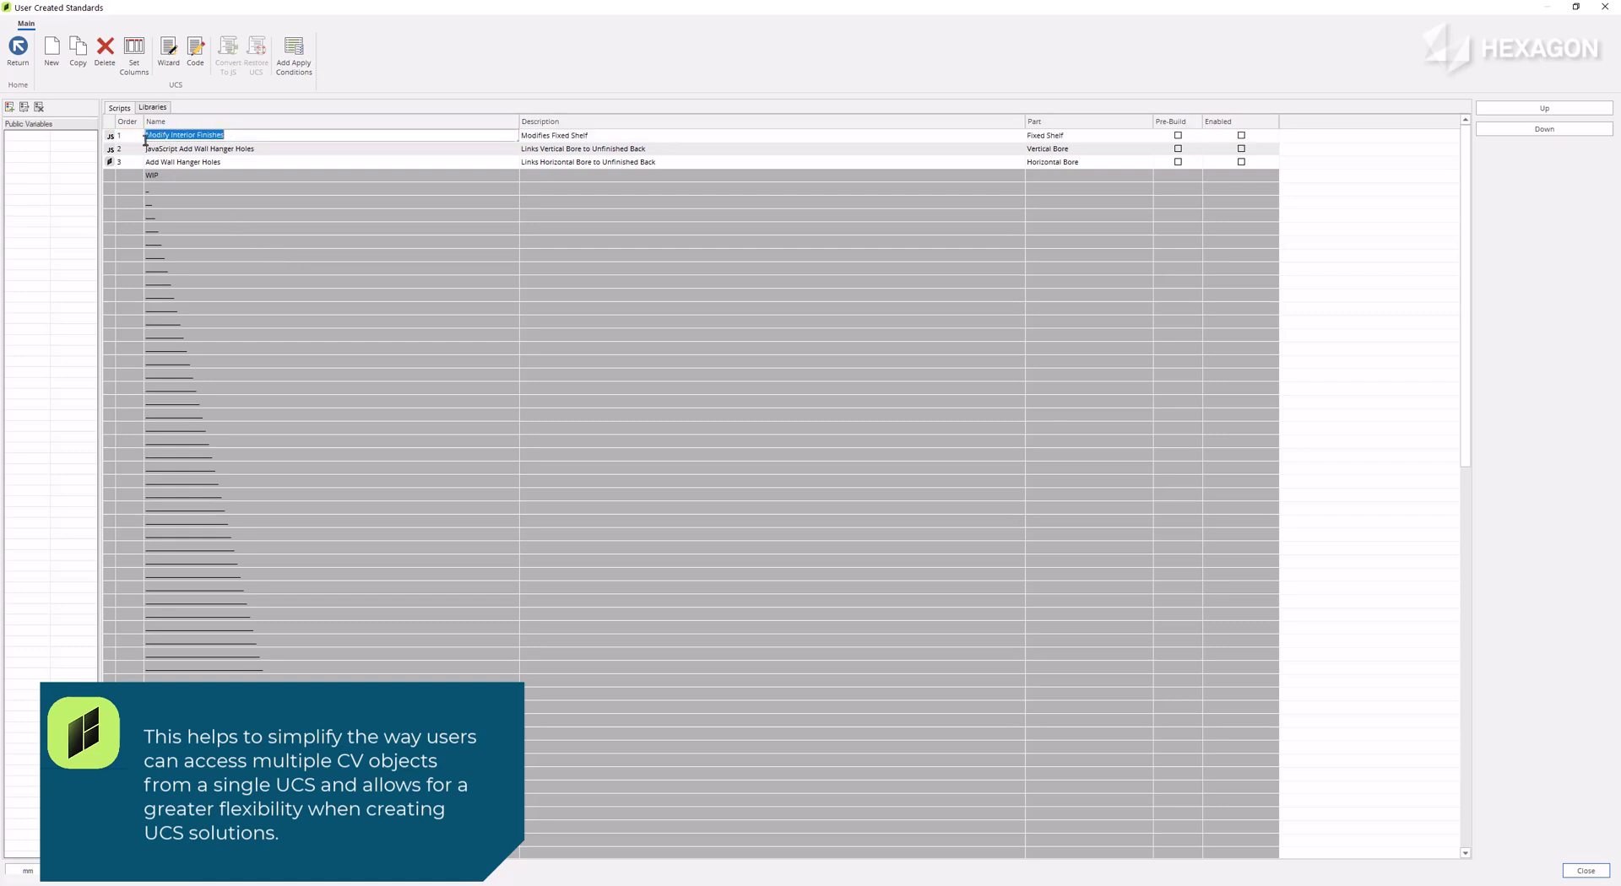
left_click(119, 140)
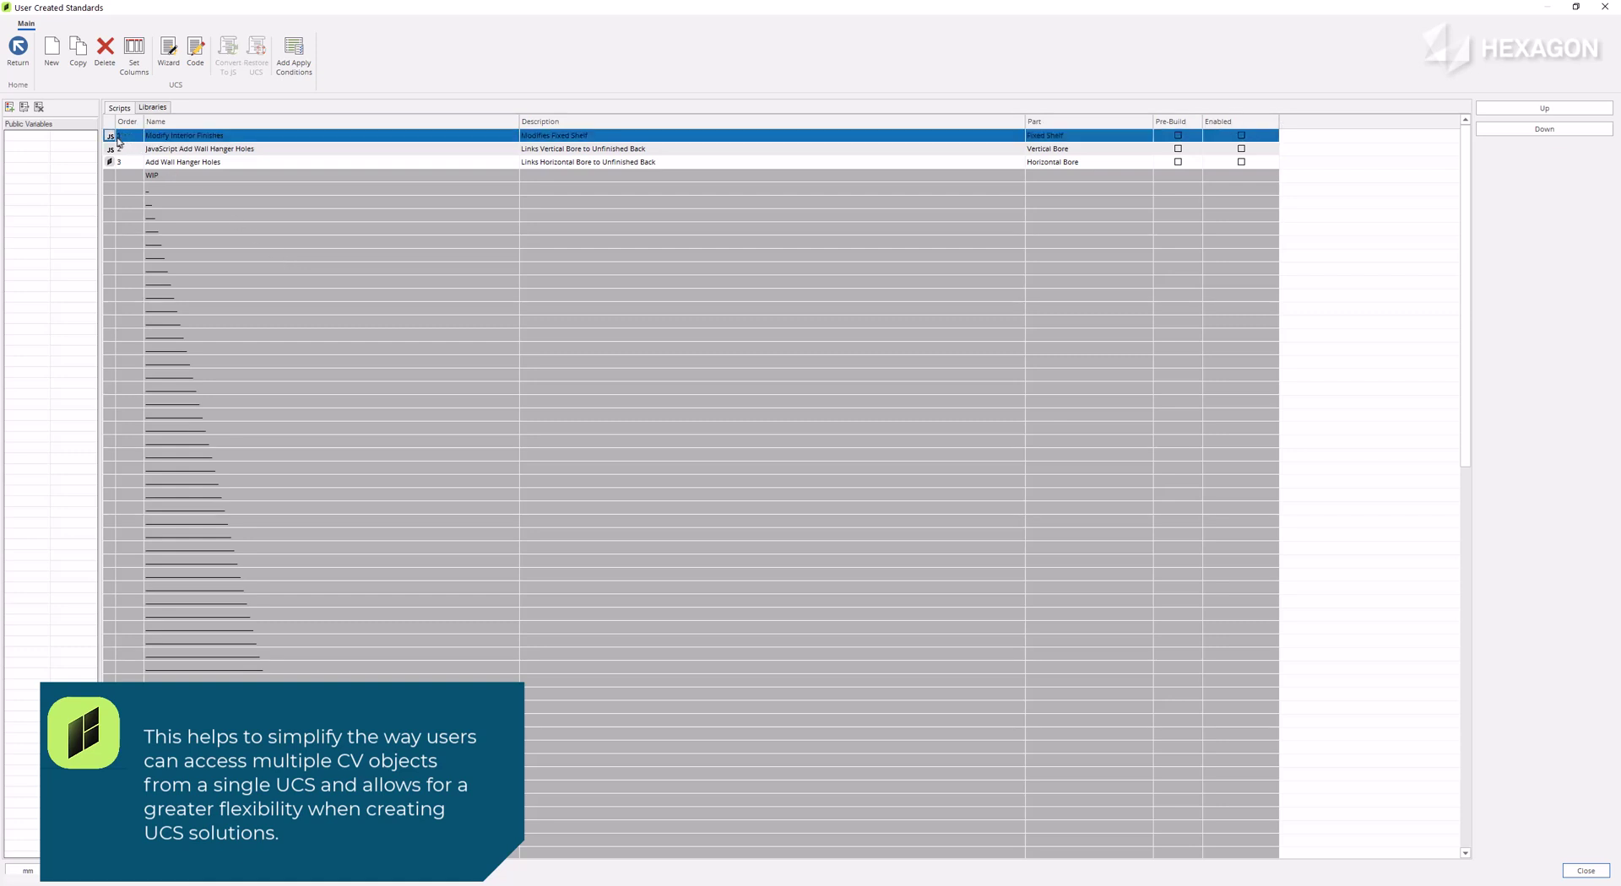
Step: Open the Modify Interior Finishes code that sets interior parts to 'Black - U999 10mm'
left_click(195, 49)
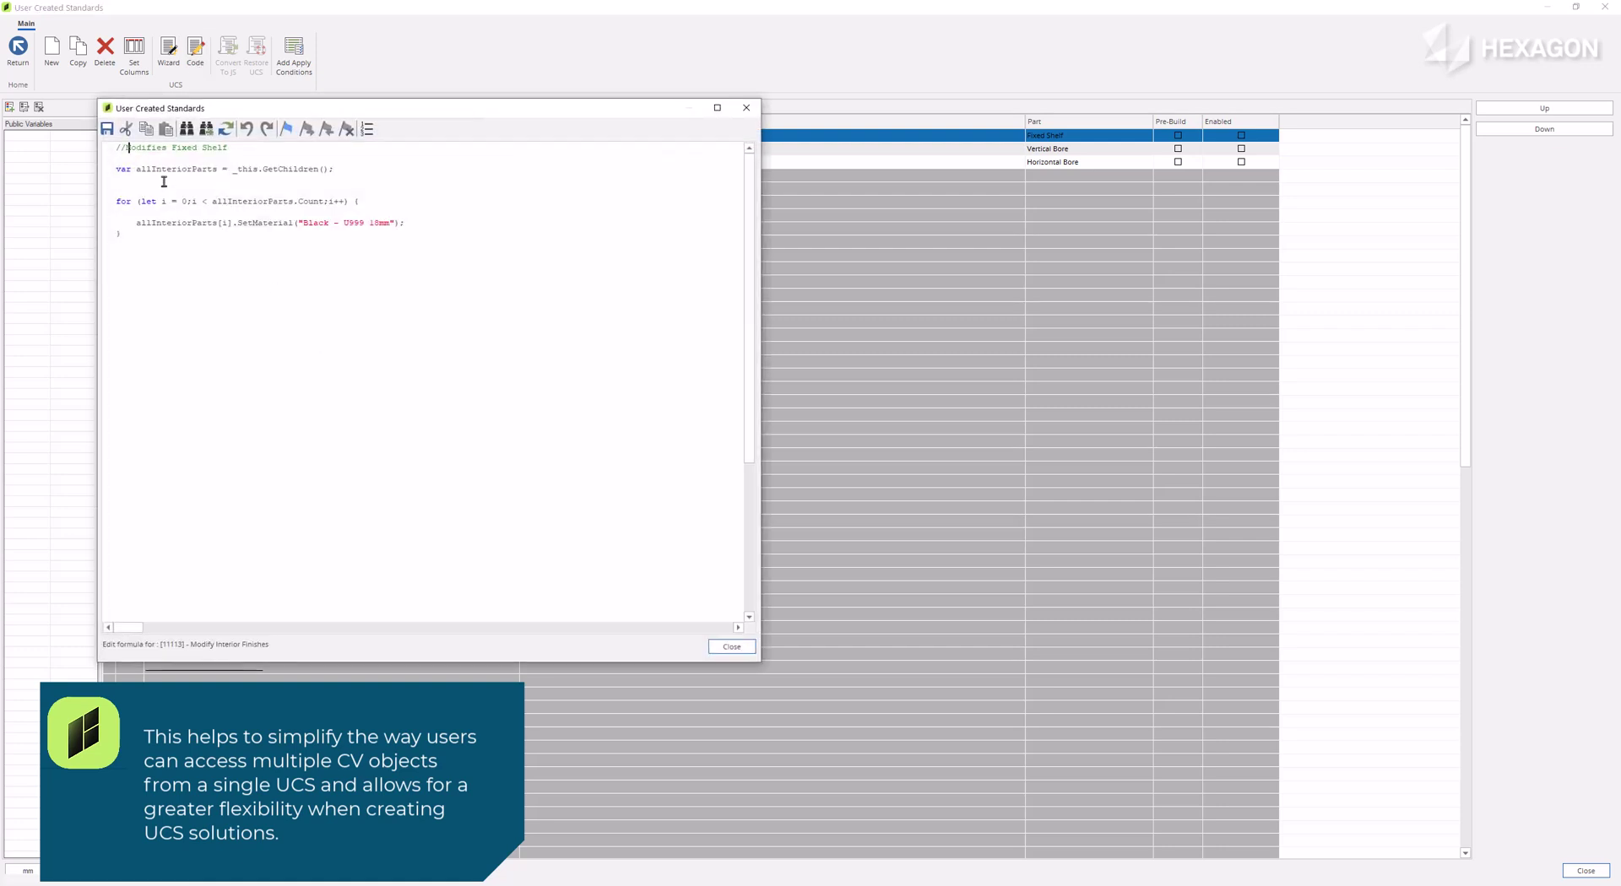